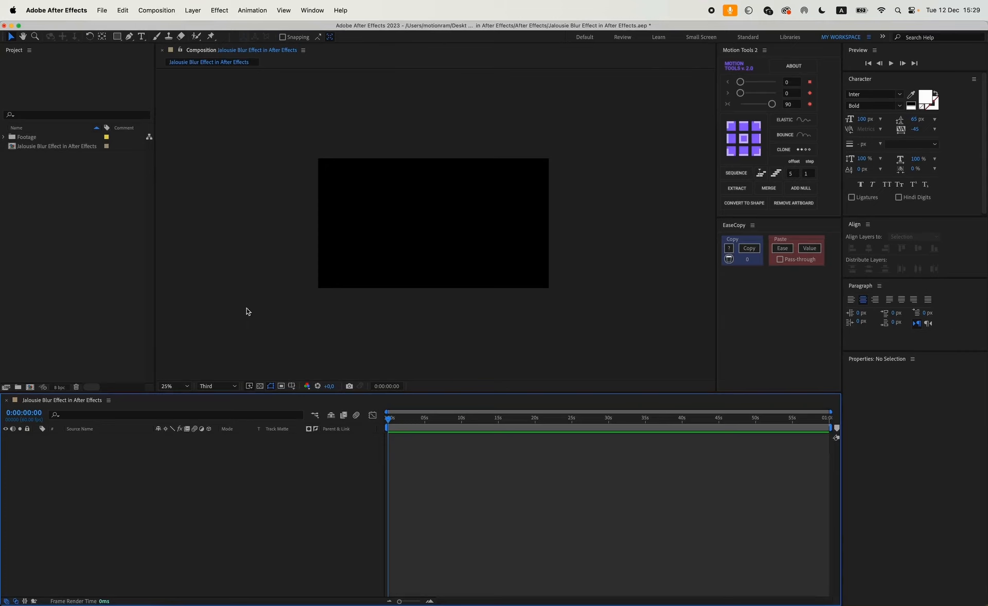
- Create a new shape layer in the Jalousie Blur Effect composition
{"action": "left_click", "coordinate": [42, 146]}
{"action": "double_click", "coordinate": [41, 146]}
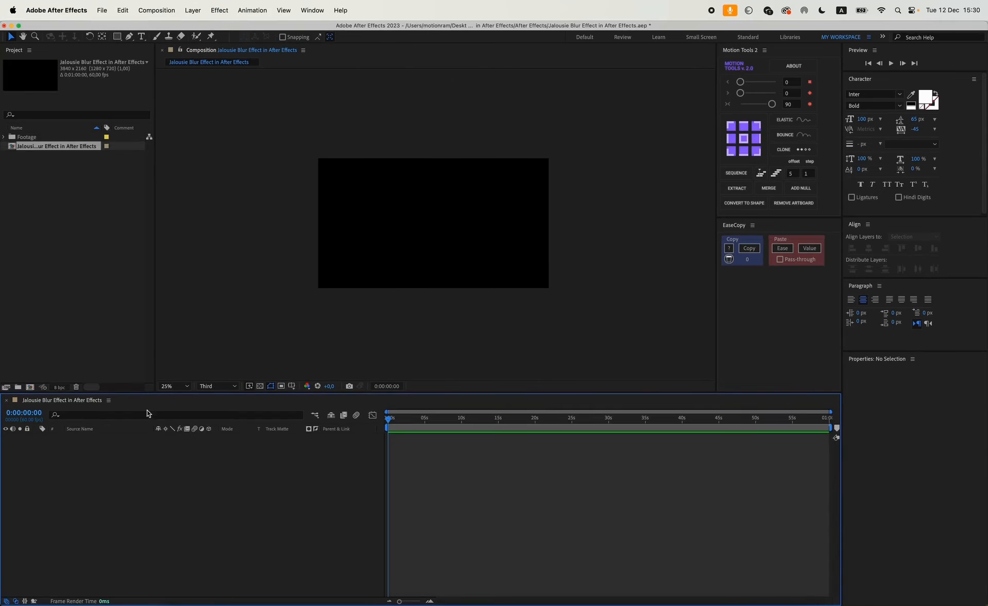
{"action": "right_click", "coordinate": [265, 452]}
{"action": "mouse_move", "coordinate": [329, 461]}
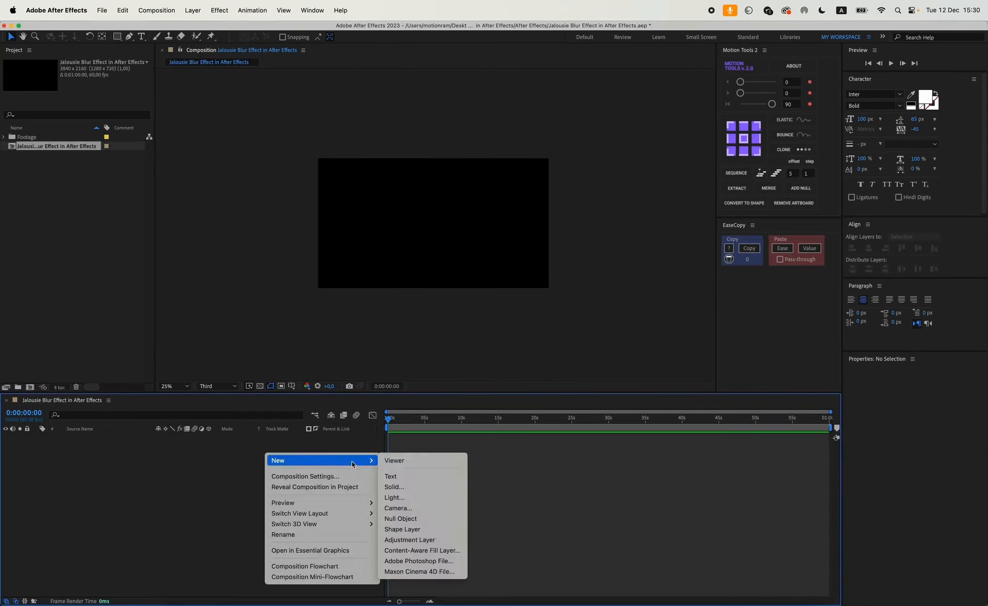
{"action": "left_click", "coordinate": [422, 530]}
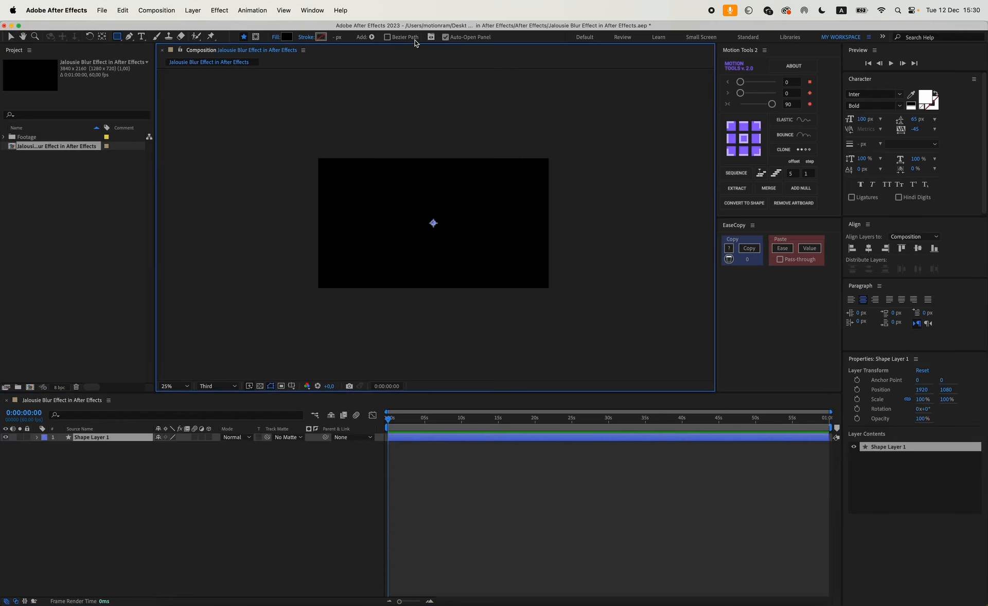
- Add a rectangle path and a fill to the new shape layer
{"action": "left_click", "coordinate": [373, 37]}
{"action": "left_click", "coordinate": [393, 61]}
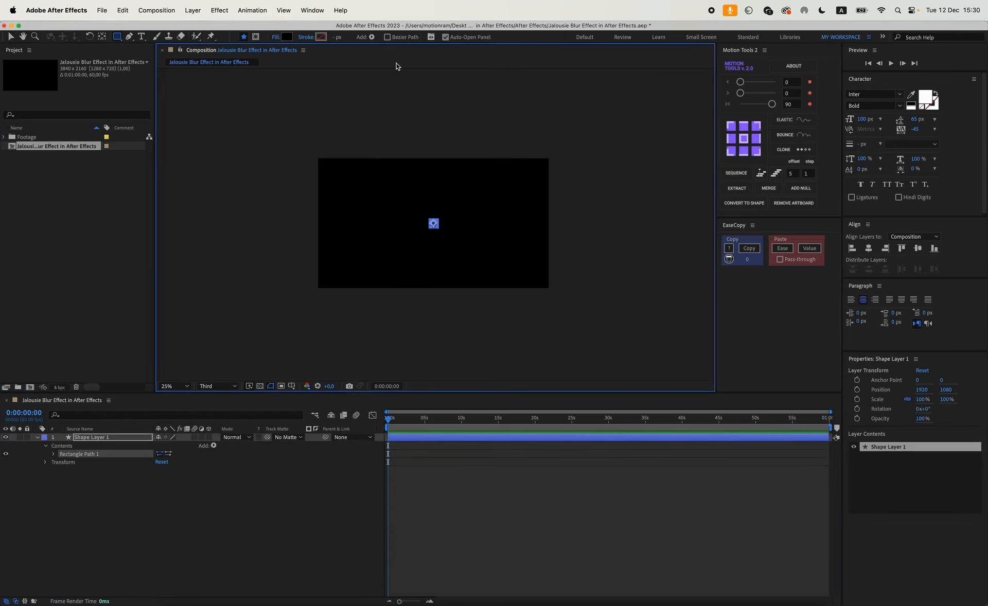
{"action": "left_click", "coordinate": [371, 37]}
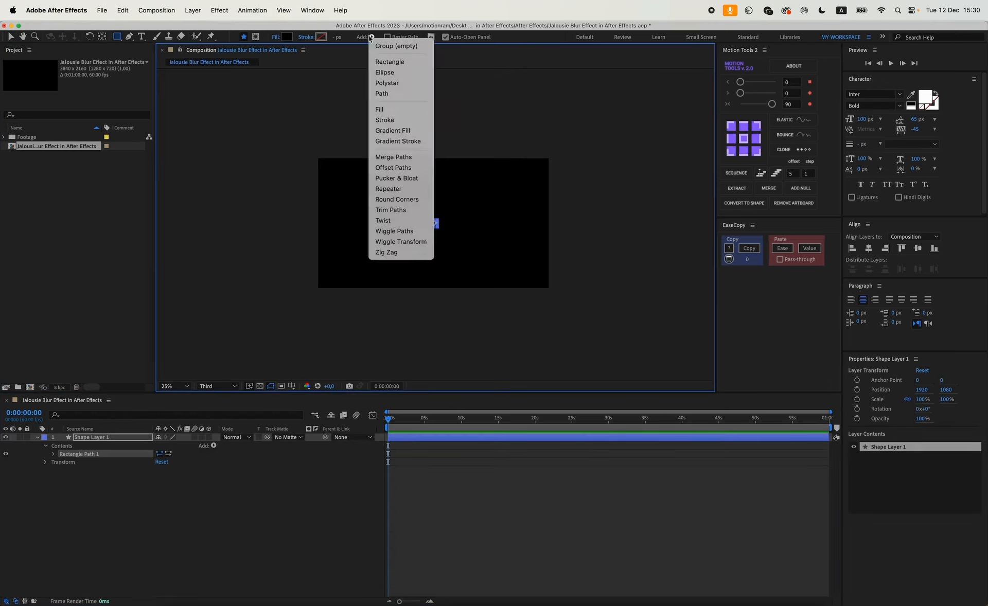
{"action": "left_click", "coordinate": [396, 109]}
- Unlink the rectangle path's size proportions and set its height to 2160, keeping the width at 100
{"action": "left_click", "coordinate": [53, 454]}
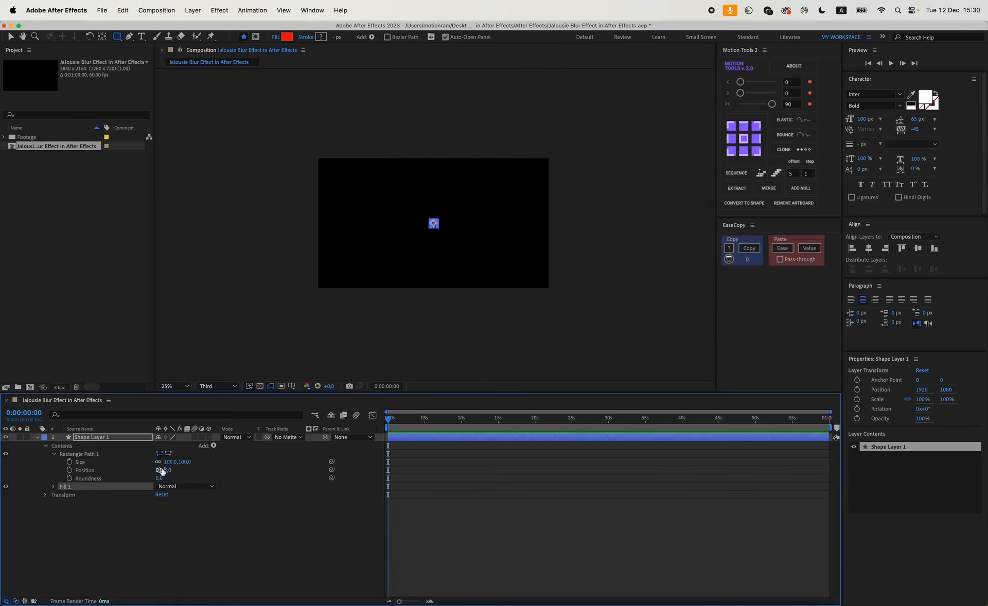
{"action": "left_click", "coordinate": [158, 462]}
{"action": "left_click", "coordinate": [186, 462]}
{"action": "type", "text": "2160"}
{"action": "key", "text": "Return"}
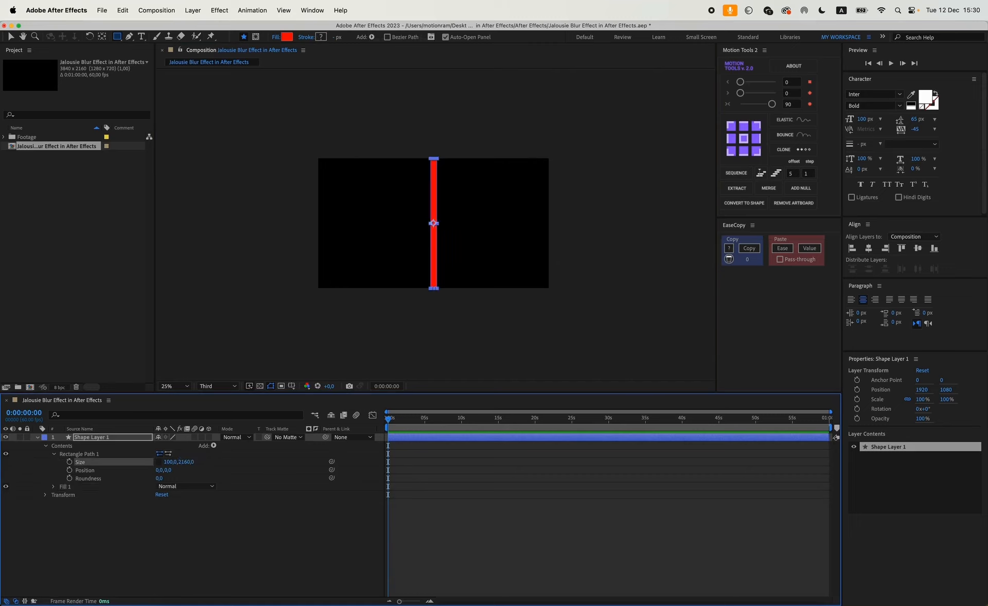
{"action": "left_click", "coordinate": [166, 502]}
- Collapse the shape layer's properties and rename the layer 01
{"action": "left_click", "coordinate": [38, 438]}
{"action": "left_click", "coordinate": [82, 439]}
{"action": "key", "text": "Return"}
{"action": "type", "text": "01"}
{"action": "key", "text": "Return"}
- Apply the Gradient Ramp effect to layer 01
{"action": "key", "text": "ctrl+space"}
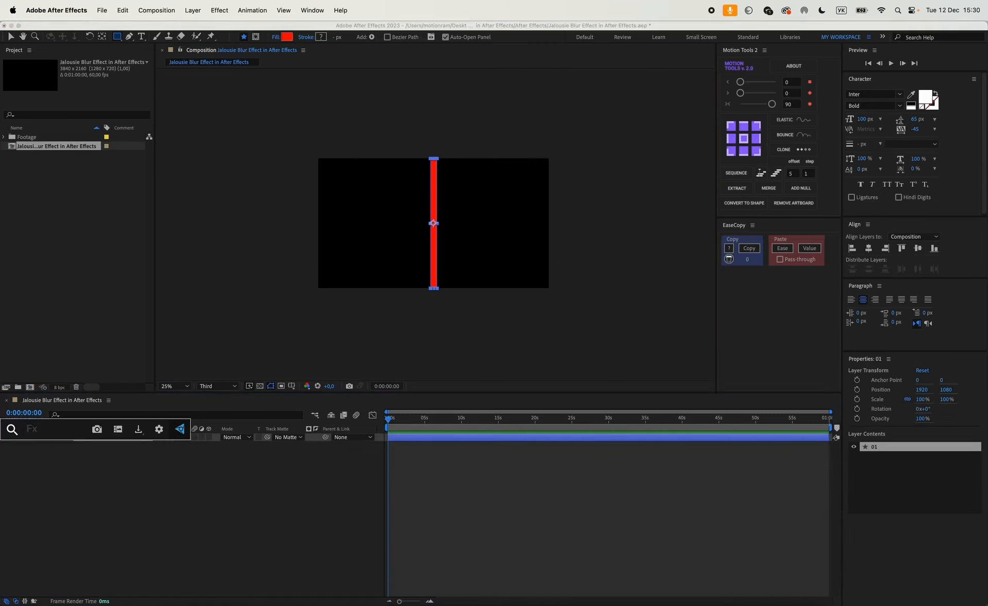
{"action": "type", "text": "grai"}
{"action": "key", "text": "BackSpace"}
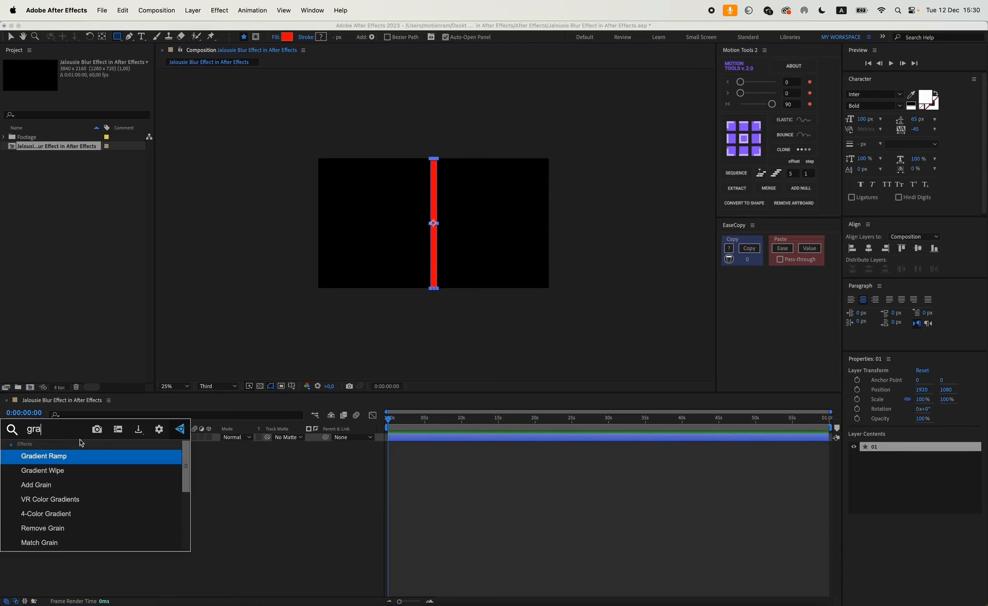
{"action": "key", "text": "Return"}
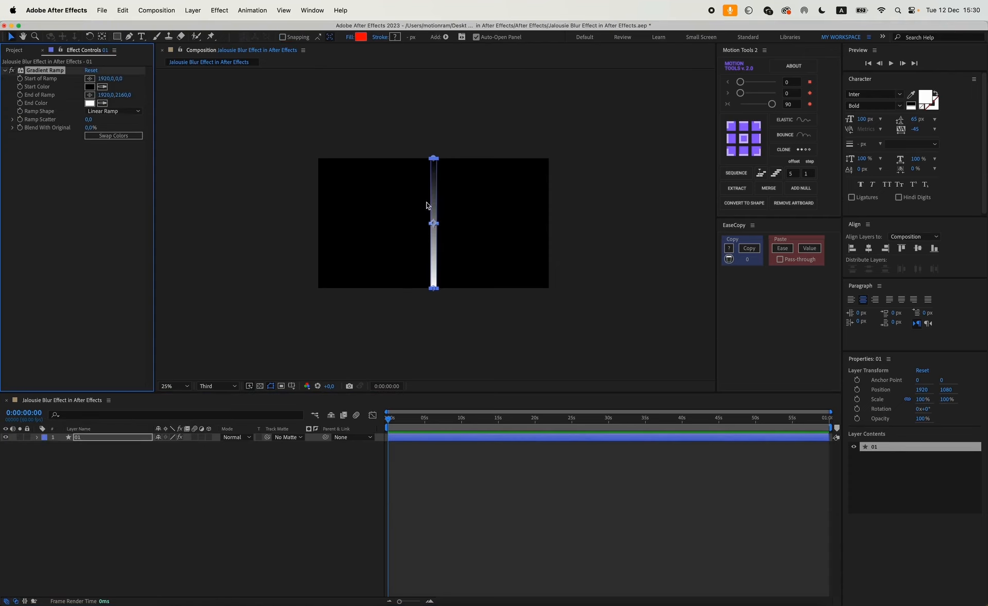
- Make the ramp horizontal across the strip, starting at about 1869.5, 1080 and ending at about 1971, 1081 on its side edges
{"action": "key", "text": "period"}
{"action": "left_click_drag", "start_coordinate": [438, 158], "coordinate": [438, 165]}
{"action": "left_click", "coordinate": [33, 70]}
{"action": "left_click_drag", "start_coordinate": [430, 100], "coordinate": [426, 230]}
{"action": "left_click_drag", "start_coordinate": [431, 360], "coordinate": [440, 234]}
{"action": "scroll", "coordinate": [443, 236], "scroll_direction": "up", "scroll_amount": 2}
{"action": "scroll", "coordinate": [443, 236], "scroll_direction": "up", "scroll_amount": 4}
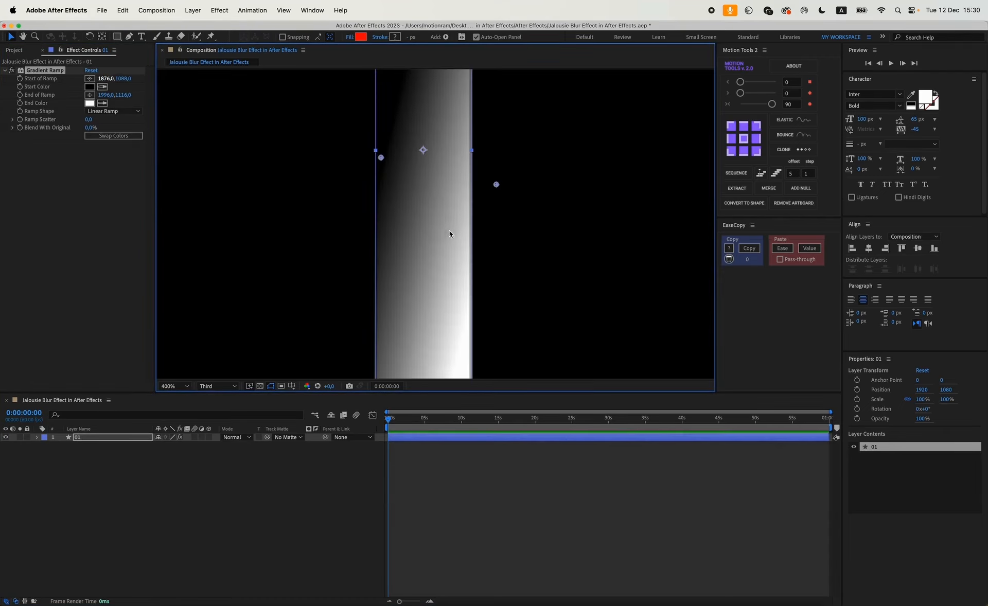
{"action": "left_click_drag", "start_coordinate": [381, 158], "coordinate": [375, 150]}
{"action": "left_click_drag", "start_coordinate": [496, 184], "coordinate": [472, 150]}
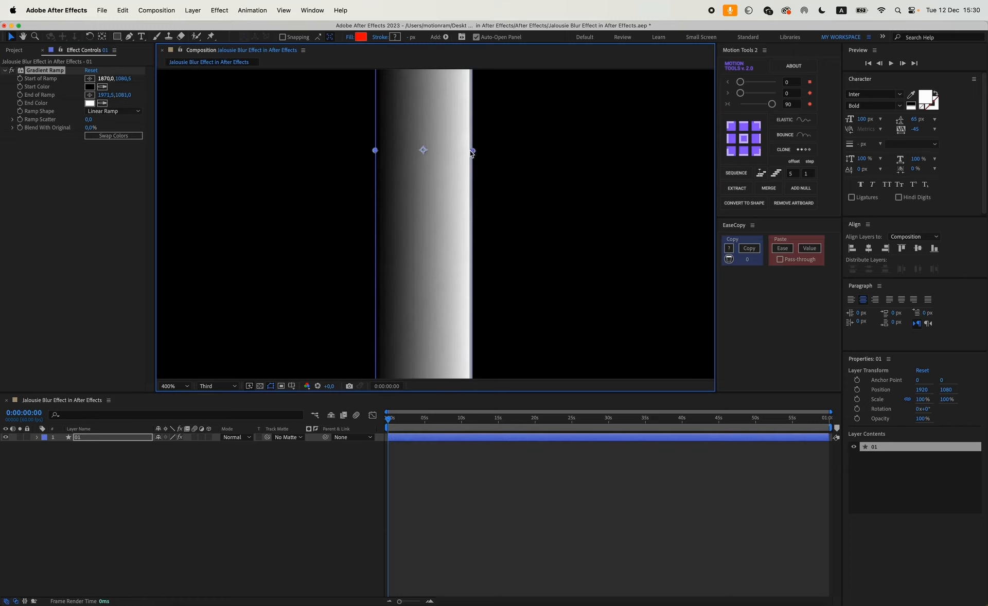
{"action": "left_click_drag", "start_coordinate": [376, 152], "coordinate": [375, 150]}
{"action": "scroll", "coordinate": [448, 195], "scroll_direction": "down", "scroll_amount": 4}
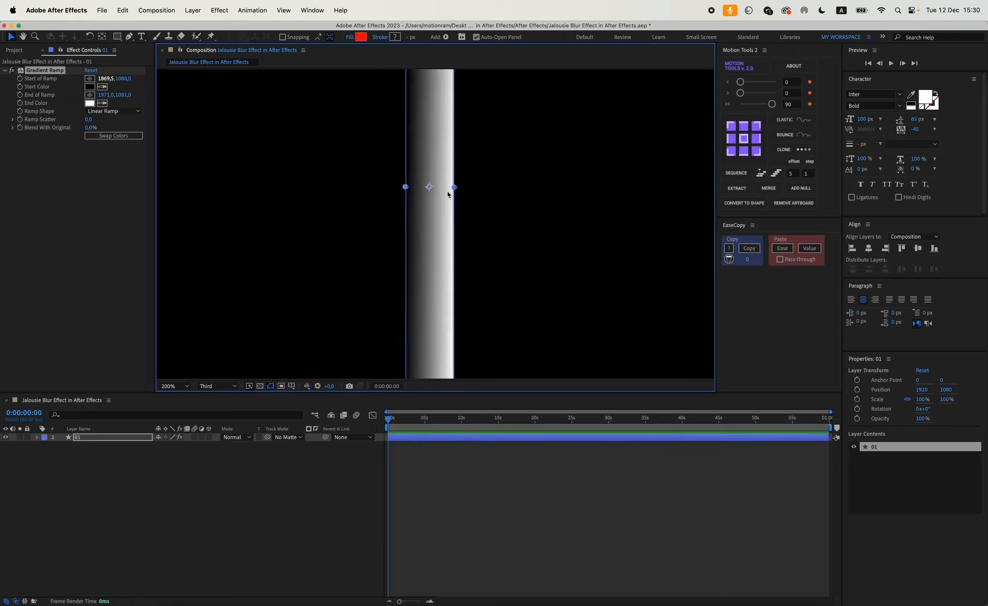
- Apply the CC RepeTile effect to layer 01
{"action": "left_click", "coordinate": [103, 437]}
{"action": "key", "text": "ctrl+space"}
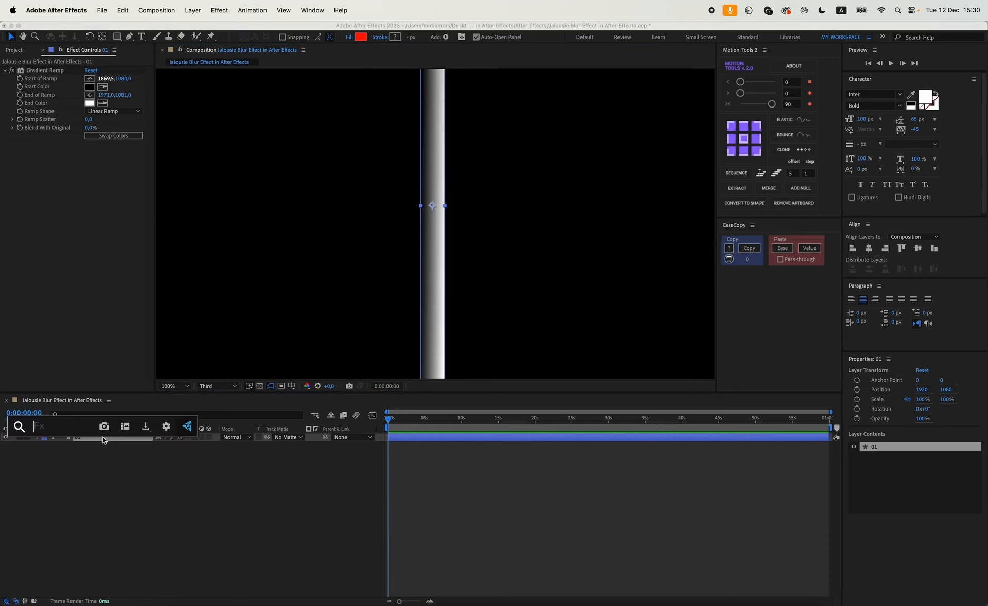
{"action": "type", "text": "cc rep"}
{"action": "key", "text": "Return"}
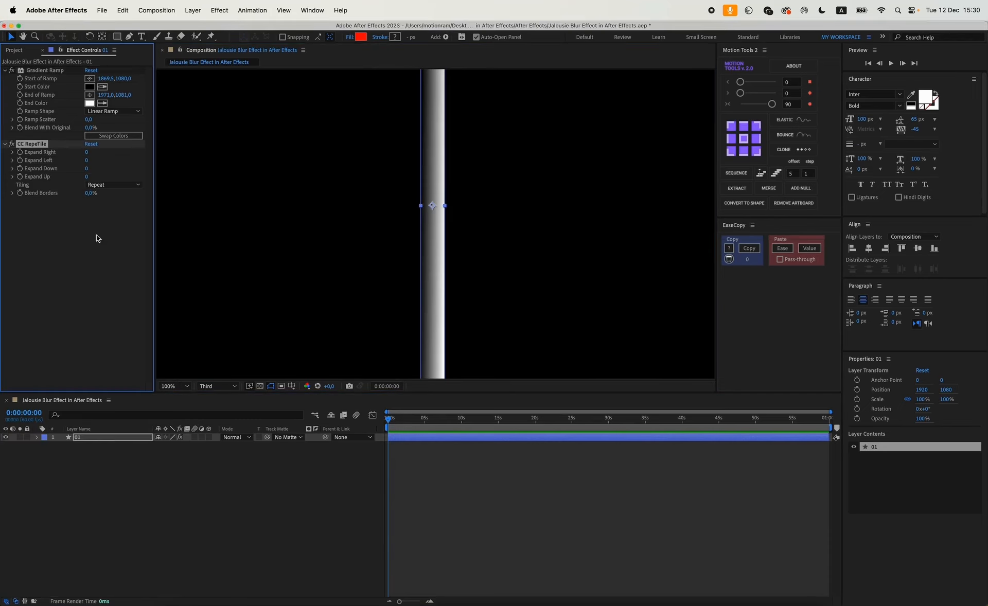
- Try out CC RepeTile's Expand Right with values such as 432 and 200
{"action": "left_click_drag", "start_coordinate": [86, 152], "coordinate": [293, 155]}
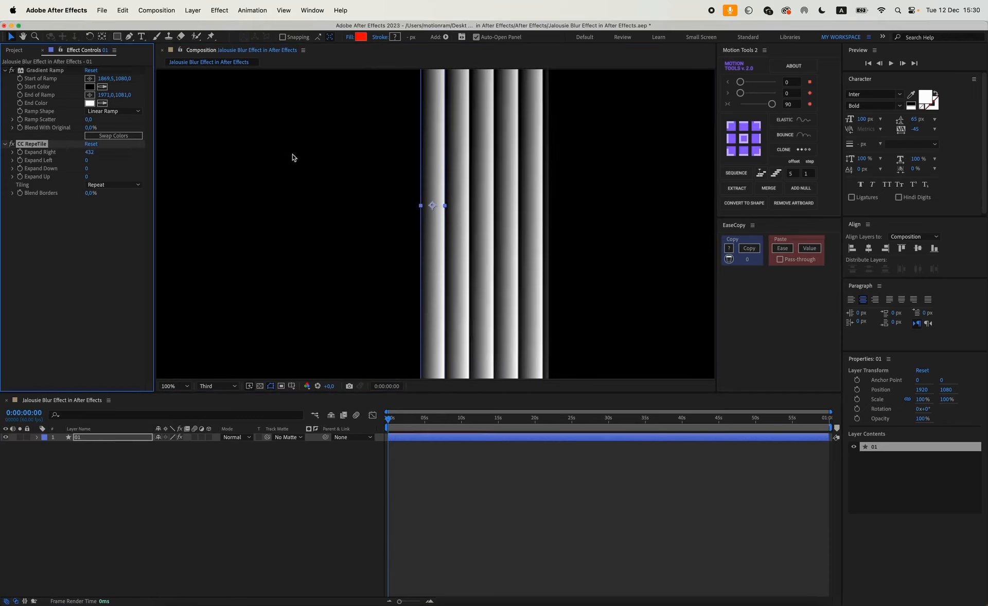
{"action": "scroll", "coordinate": [443, 219], "scroll_direction": "down", "scroll_amount": 2}
{"action": "scroll", "coordinate": [450, 218], "scroll_direction": "up", "scroll_amount": 1}
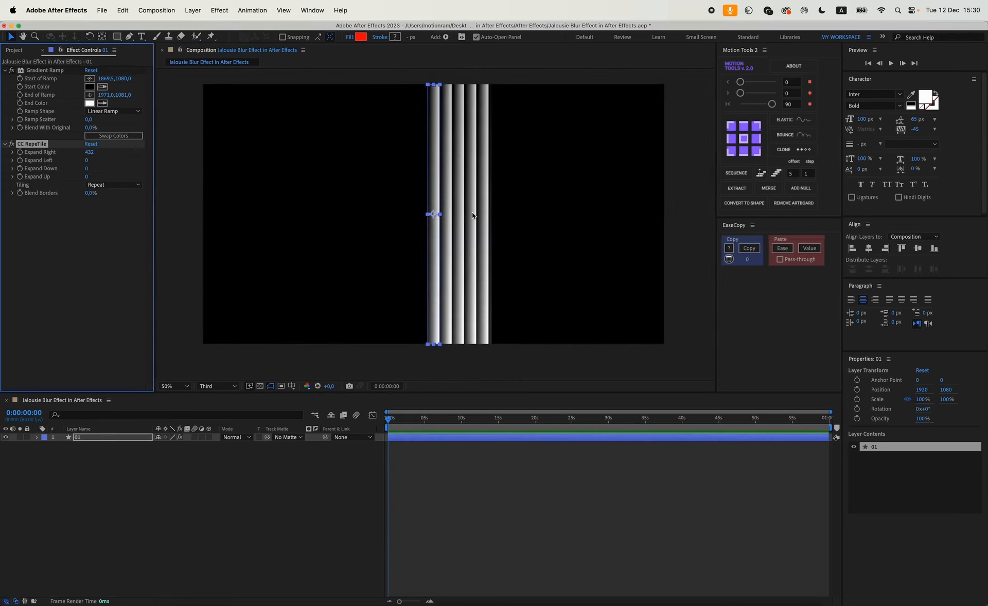
{"action": "left_click_drag", "start_coordinate": [511, 217], "coordinate": [478, 217]}
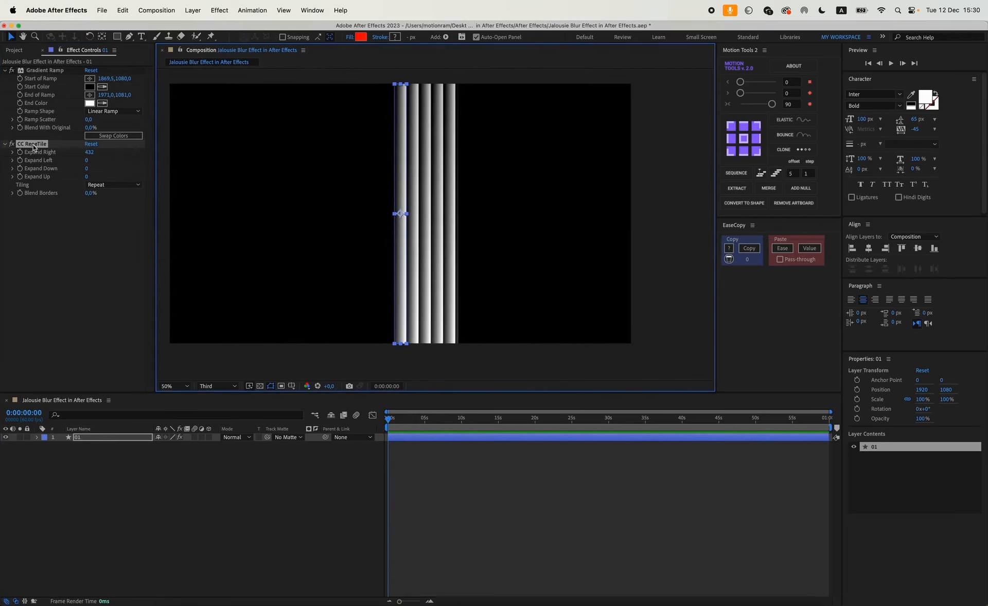
{"action": "left_click", "coordinate": [78, 438]}
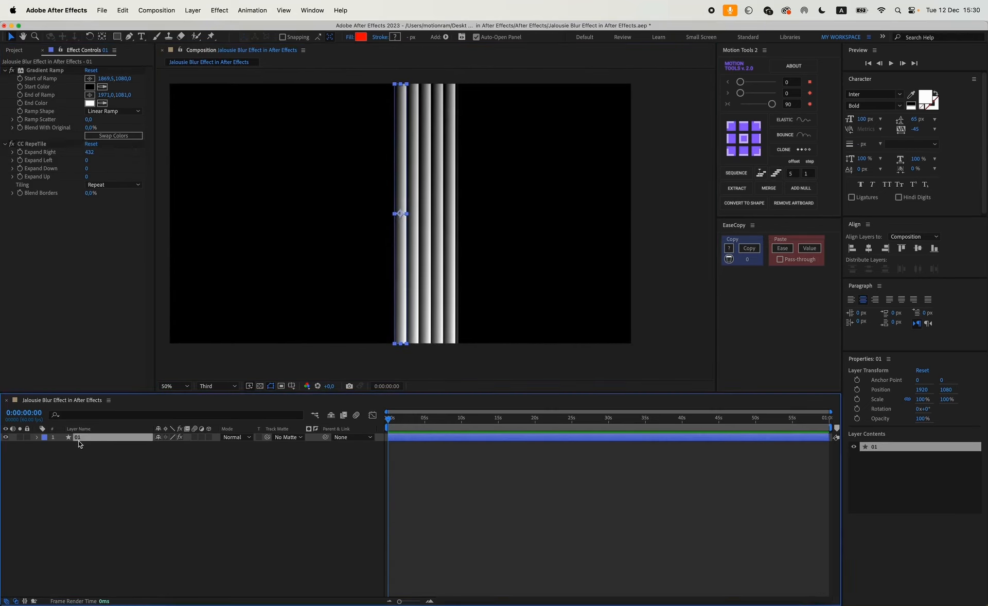
{"action": "left_click_drag", "start_coordinate": [88, 152], "coordinate": [751, 167]}
{"action": "left_click_drag", "start_coordinate": [91, 153], "coordinate": [131, 153]}
{"action": "left_click", "coordinate": [89, 153]}
{"action": "type", "text": "200"}
{"action": "key", "text": "Return"}
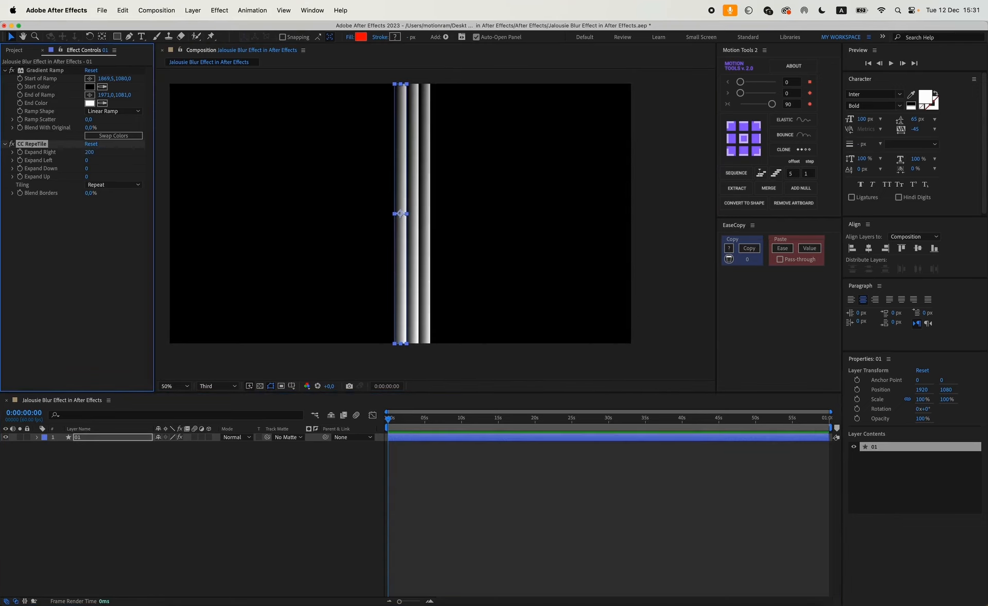
- Set both Expand Right and Expand Left of CC RepeTile to 2000 so the strips fill the frame
{"action": "left_click", "coordinate": [92, 152]}
{"action": "type", "text": "2000"}
{"action": "key", "text": "Return"}
{"action": "left_click_drag", "start_coordinate": [87, 160], "coordinate": [125, 166]}
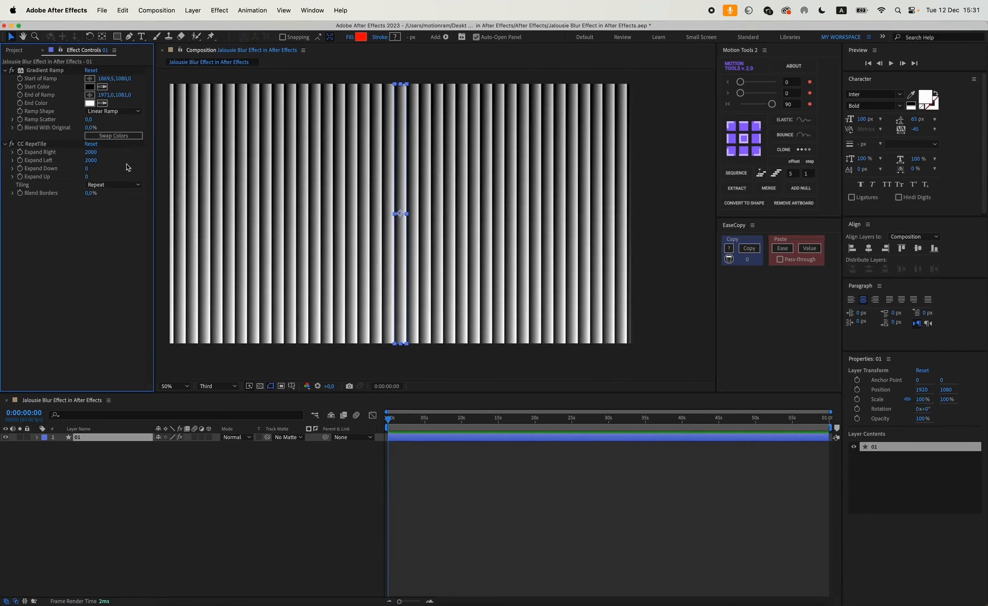
{"action": "left_click_drag", "start_coordinate": [400, 232], "coordinate": [420, 230]}
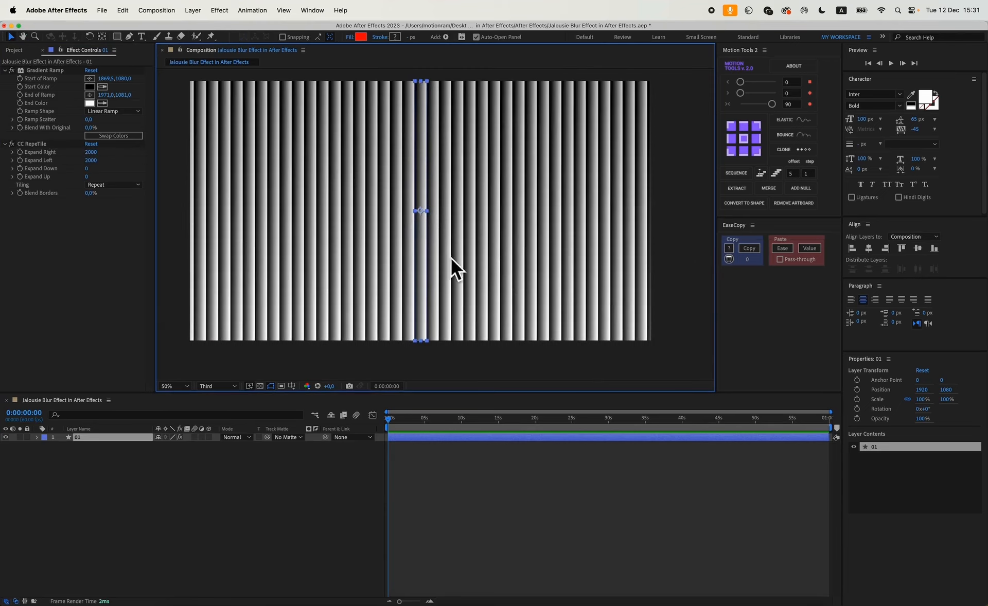
- Pre-compose layer 01 into a new composition named Map
{"action": "left_click", "coordinate": [88, 439]}
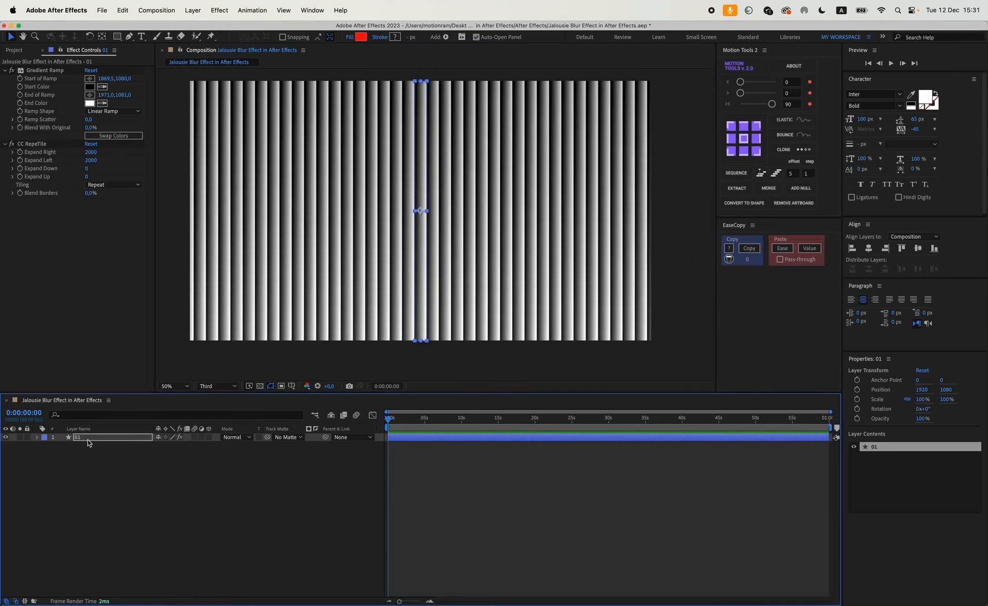
{"action": "left_click", "coordinate": [198, 449]}
{"action": "left_click", "coordinate": [90, 438]}
{"action": "key", "text": "super+shift+c"}
{"action": "type", "text": "Ma"}
{"action": "key", "text": "Return"}
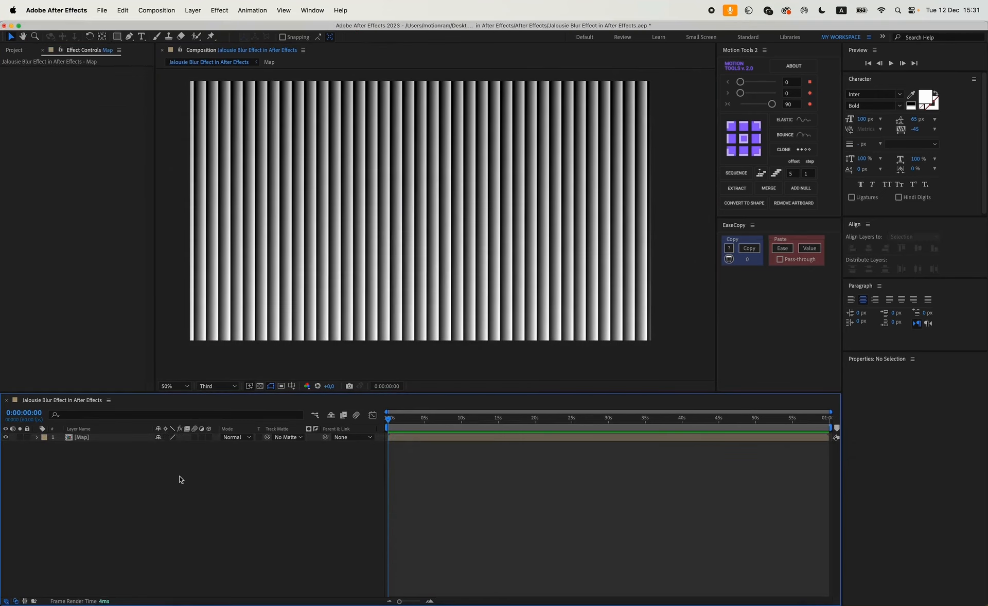
- Place Cloth 05.mp4 from the Footage folder below the Map layer in the timeline and hide Map
{"action": "left_click", "coordinate": [42, 51]}
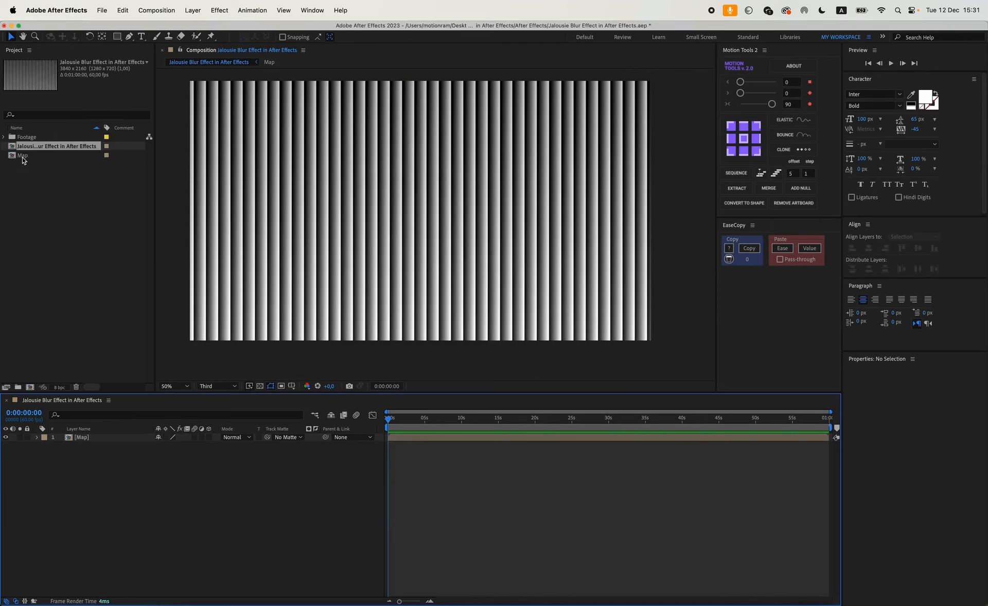
{"action": "left_click", "coordinate": [23, 156]}
{"action": "left_click", "coordinate": [3, 137]}
{"action": "left_click_drag", "start_coordinate": [44, 147], "coordinate": [95, 484]}
{"action": "left_click", "coordinate": [5, 437]}
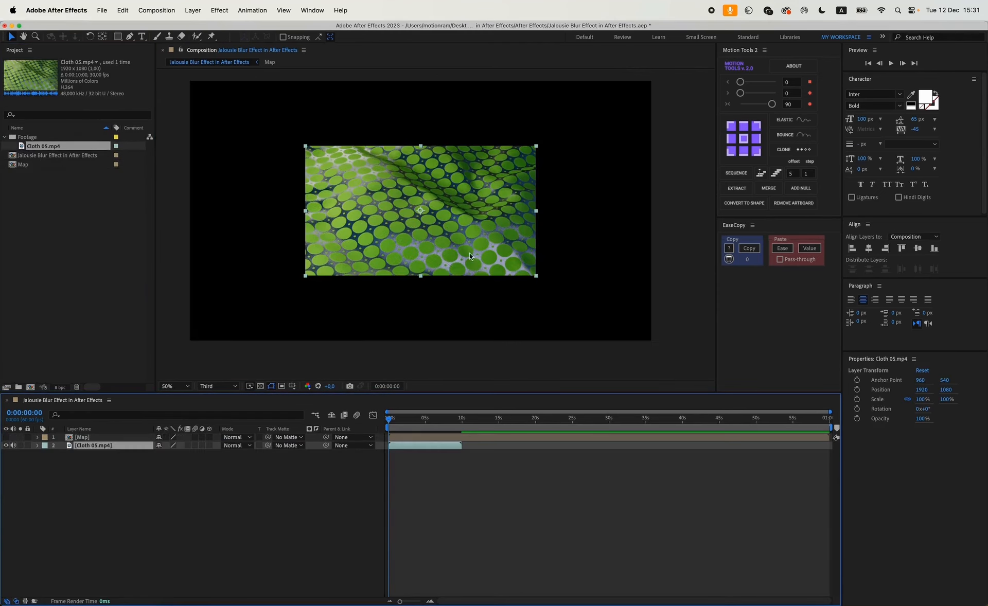
- Move the current time to 0:00:04:19 and mute the Cloth 05.mp4 layer's audio
{"action": "left_click_drag", "start_coordinate": [387, 423], "coordinate": [420, 419]}
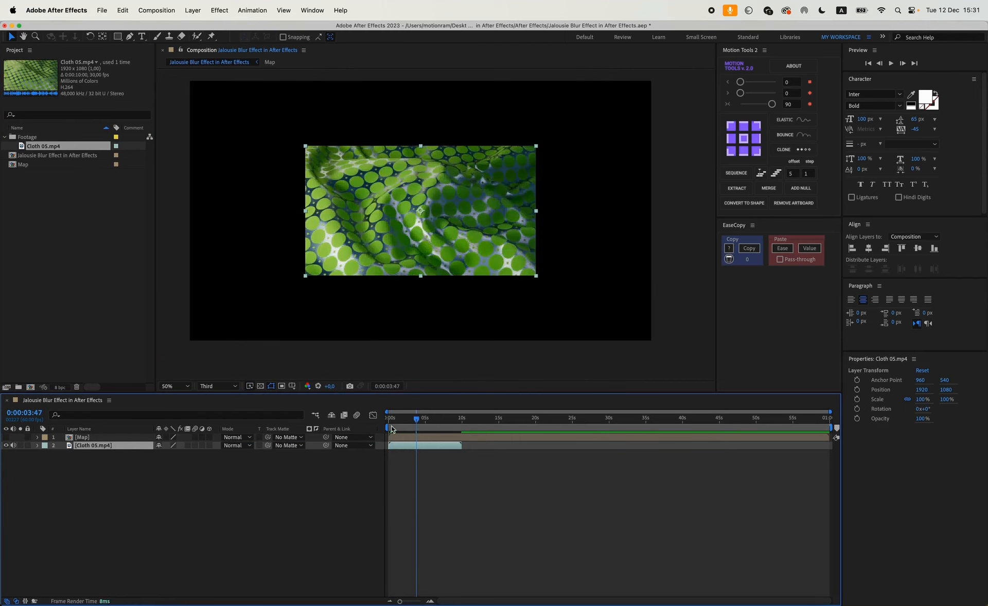
{"action": "left_click", "coordinate": [110, 436]}
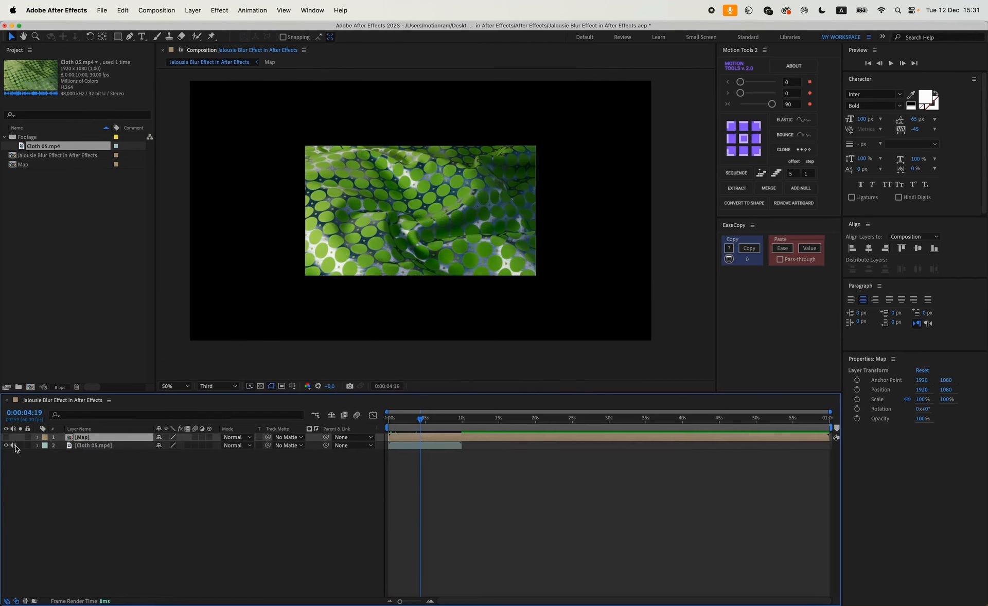
{"action": "left_click", "coordinate": [80, 446]}
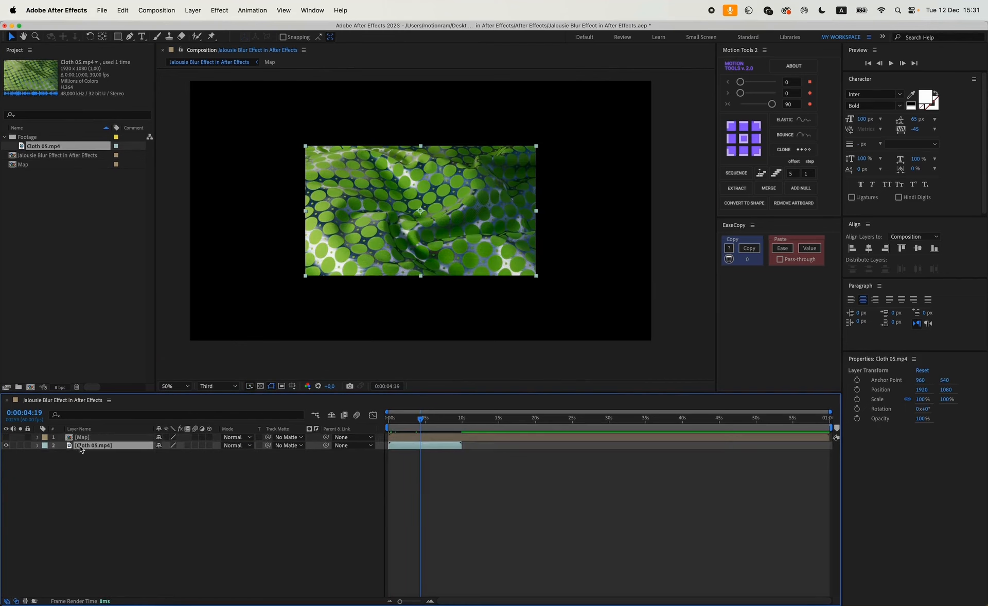
- Scale the Cloth 05.mp4 layer to 200% so it fills the composition, and set the preview resolution to Full
{"action": "key", "text": "super+alt+f"}
{"action": "left_click", "coordinate": [218, 386]}
{"action": "left_click", "coordinate": [218, 409]}
{"action": "left_click", "coordinate": [92, 445]}
{"action": "key", "text": "s"}
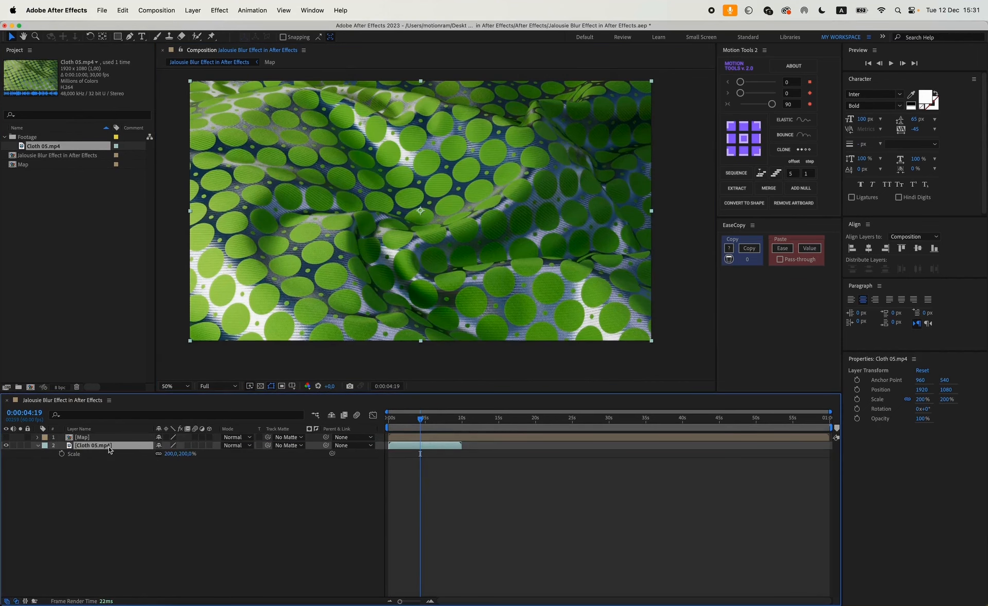
{"action": "left_click_drag", "start_coordinate": [165, 460], "coordinate": [169, 459]}
{"action": "left_click", "coordinate": [169, 454]}
{"action": "type", "text": "200"}
{"action": "key", "text": "Return"}
- Apply the Displacement Map effect to the Cloth 05.mp4 layer
{"action": "key", "text": "ctrl+space"}
{"action": "key", "text": "ctrl+space"}
{"action": "type", "text": "шв"}
{"action": "key", "text": "ctrl+space"}
{"action": "key", "text": "BackSpace"}
{"action": "key", "text": "BackSpace"}
{"action": "type", "text": "di"}
{"action": "key", "text": "Return"}
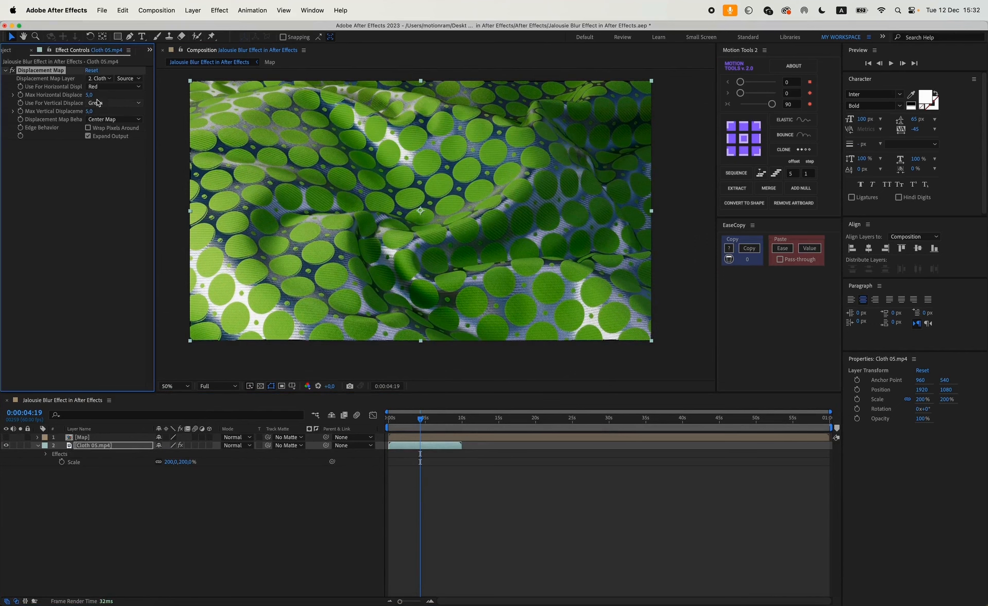
- Use the Map layer as the displacement source, with maximum vertical displacement 0 and maximum horizontal displacement 50
{"action": "left_click", "coordinate": [99, 78]}
{"action": "left_click", "coordinate": [111, 103]}
{"action": "left_click", "coordinate": [90, 95]}
{"action": "left_click", "coordinate": [91, 118]}
{"action": "left_click", "coordinate": [90, 114]}
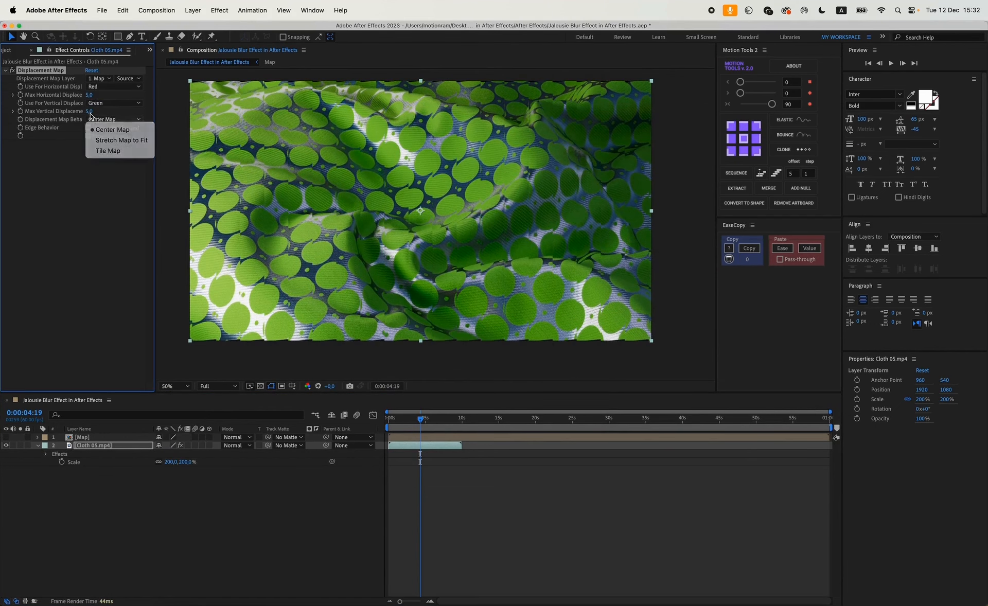
{"action": "left_click", "coordinate": [90, 112]}
{"action": "type", "text": "0"}
{"action": "left_click", "coordinate": [89, 95]}
{"action": "type", "text": "50"}
{"action": "key", "text": "Return"}
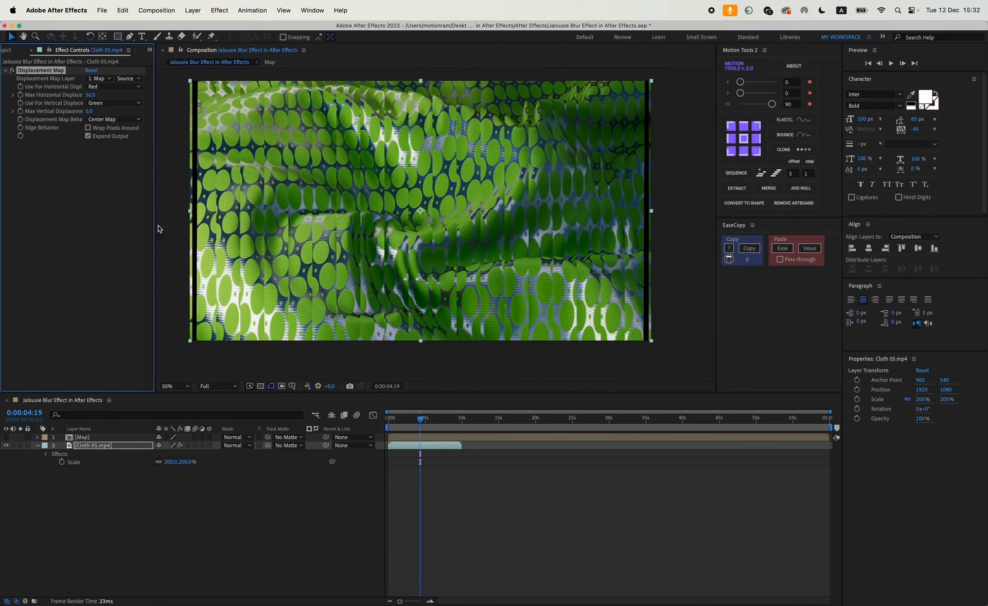
- Apply the Fast Box Blur effect to the Cloth 05.mp4 layer with a blur radius of 0.5
{"action": "left_click", "coordinate": [97, 445]}
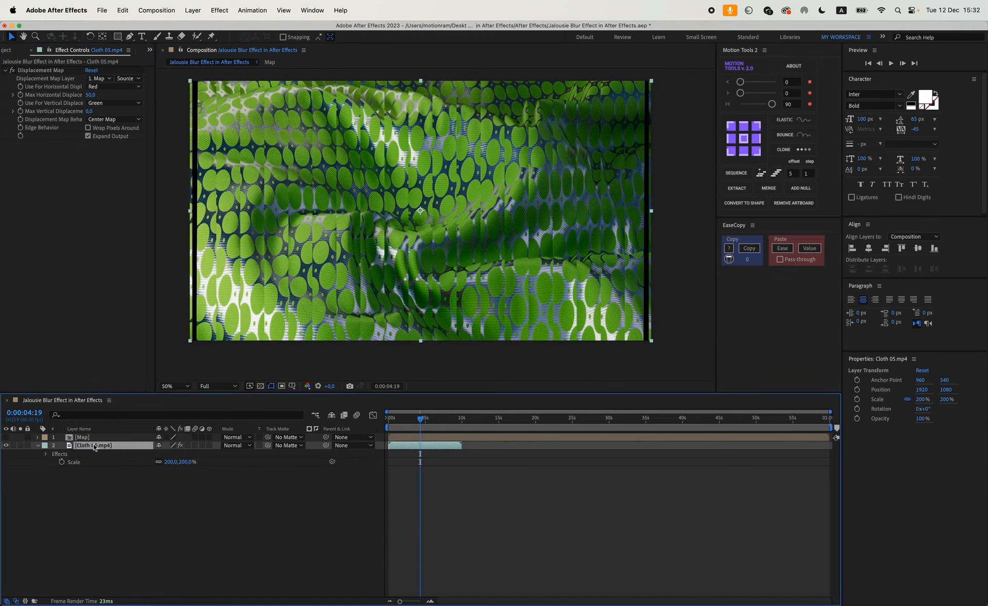
{"action": "key", "text": "ctrl+space"}
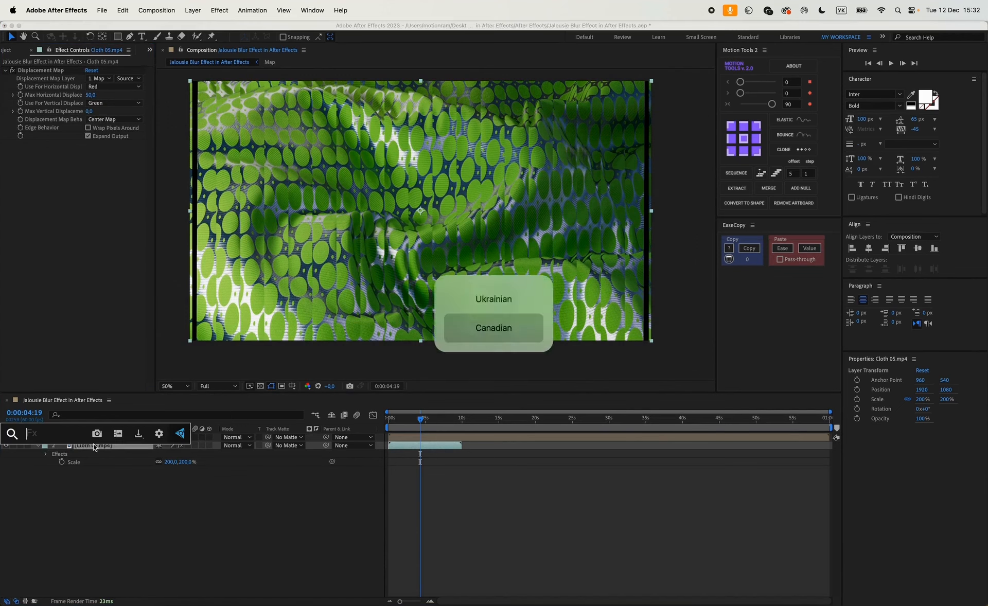
{"action": "type", "text": "fas"}
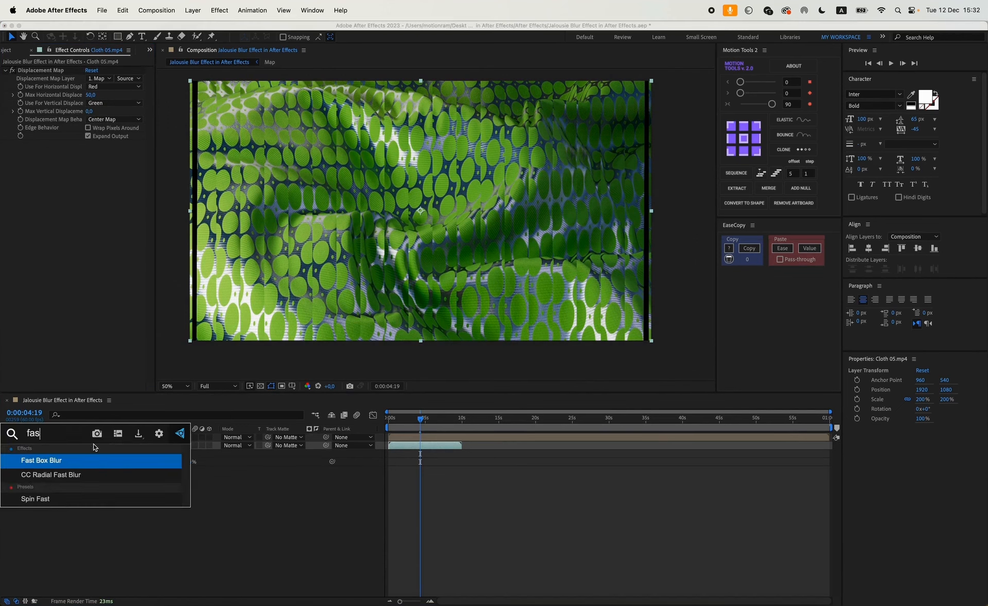
{"action": "key", "text": "Return"}
{"action": "left_click", "coordinate": [89, 152]}
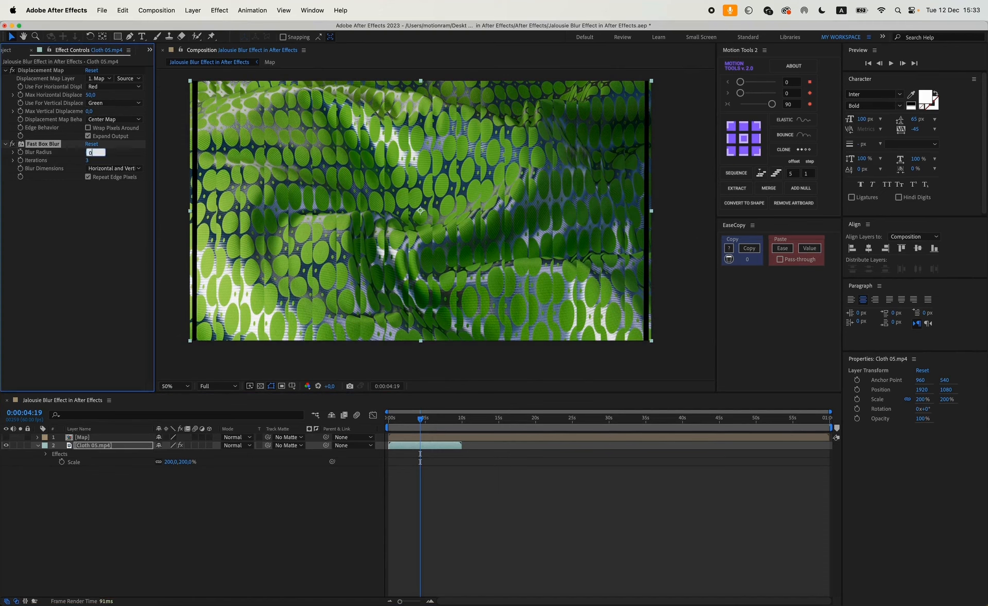
{"action": "type", "text": ".5"}
{"action": "key", "text": "Return"}
- Apply the Exposure effect to the Cloth 05.mp4 layer with the master exposure set to 0.5
{"action": "key", "text": "ctrl+space"}
{"action": "type", "text": "exp"}
{"action": "key", "text": "Return"}
{"action": "left_click", "coordinate": [90, 209]}
{"action": "type", "text": "0.5"}
{"action": "key", "text": "Return"}
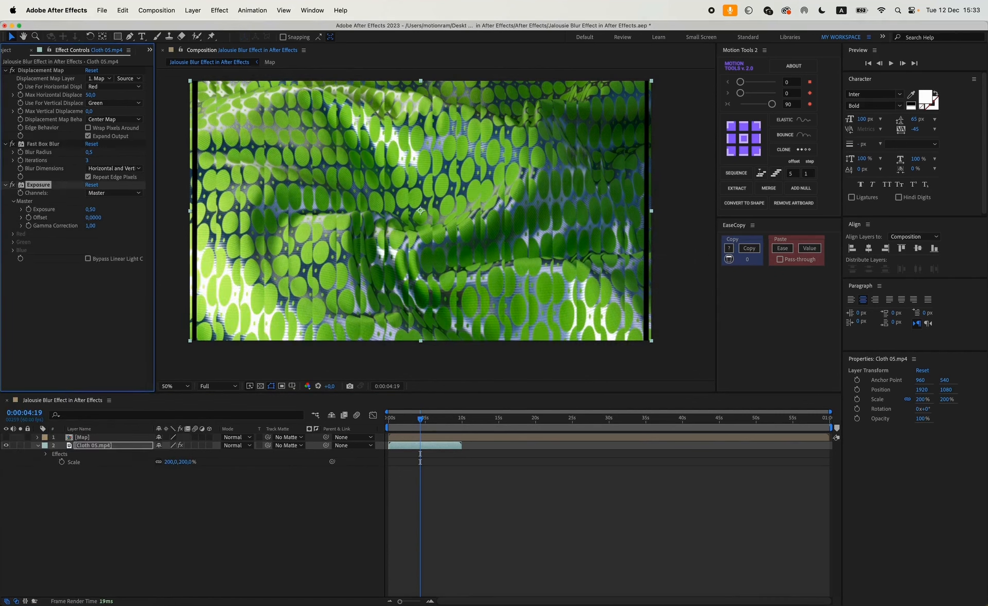
{"action": "left_click", "coordinate": [11, 186]}
{"action": "left_click", "coordinate": [13, 186]}
- Create an adjustment layer named CC and place it above the Map layer
{"action": "left_click", "coordinate": [38, 445]}
{"action": "right_click", "coordinate": [110, 472]}
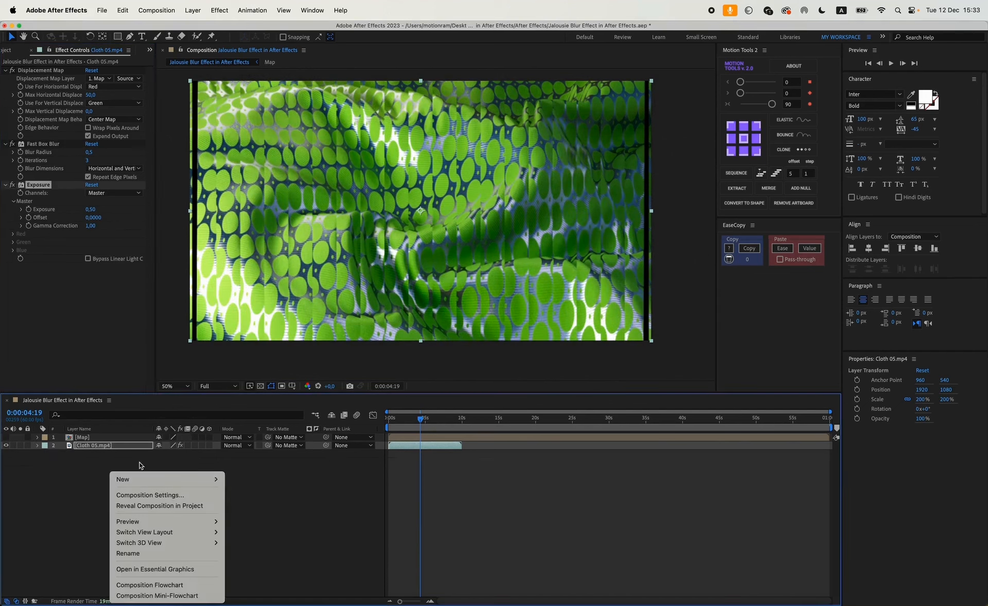
{"action": "mouse_move", "coordinate": [165, 479]}
{"action": "left_click", "coordinate": [254, 558]}
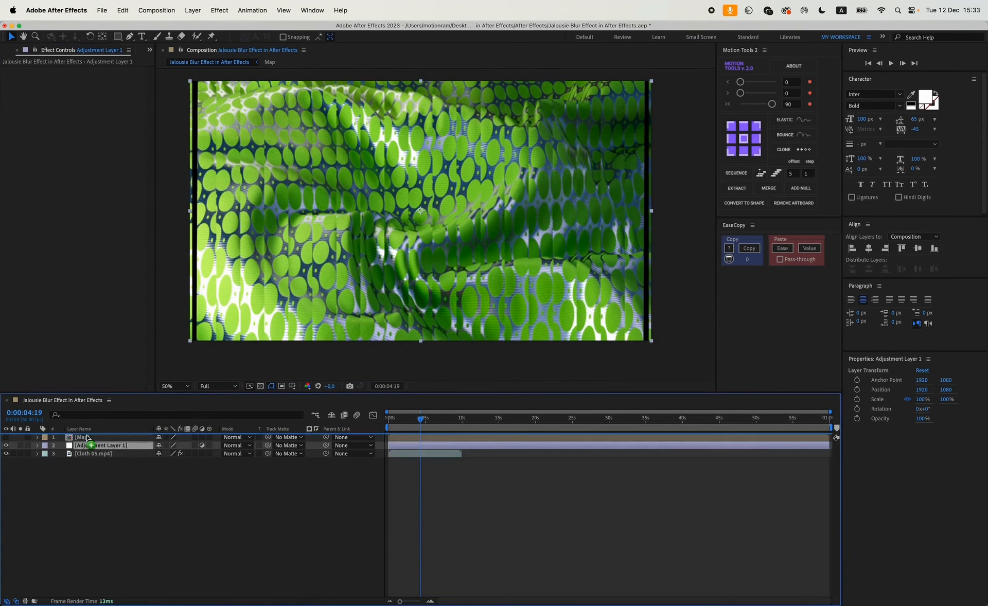
{"action": "key", "text": "Return"}
{"action": "type", "text": "CC"}
{"action": "key", "text": "Return"}
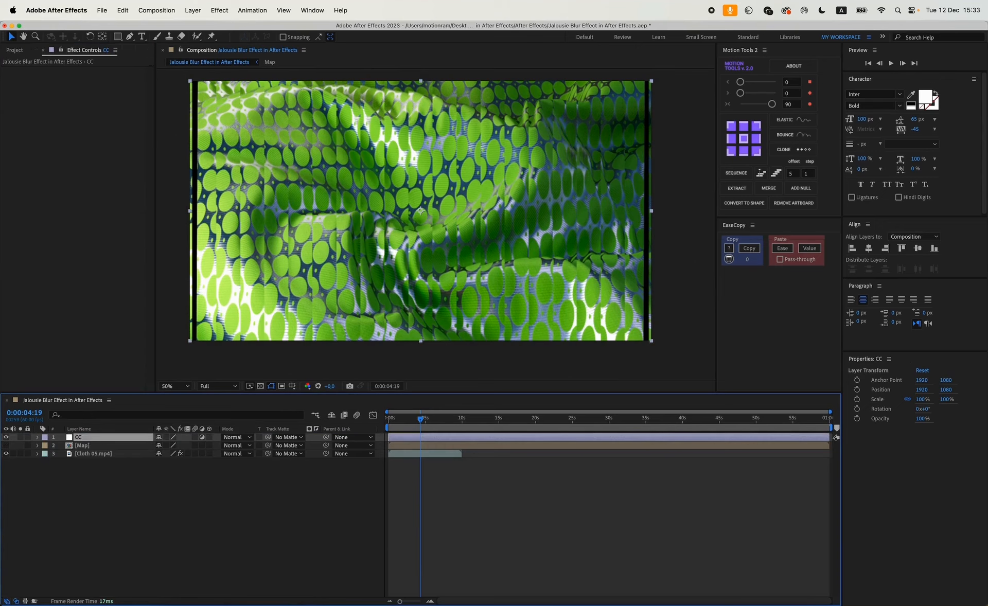
- Apply the Camera Lens Blur effect to the CC layer with a blur radius of 30
{"action": "left_click", "coordinate": [62, 51]}
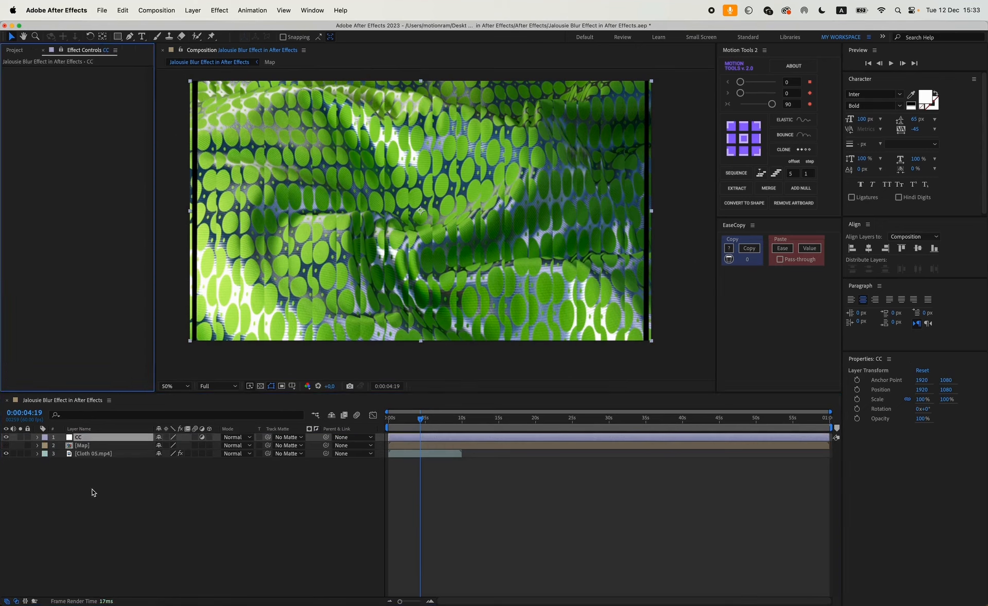
{"action": "key", "text": "ctrl+space"}
{"action": "type", "text": "cam"}
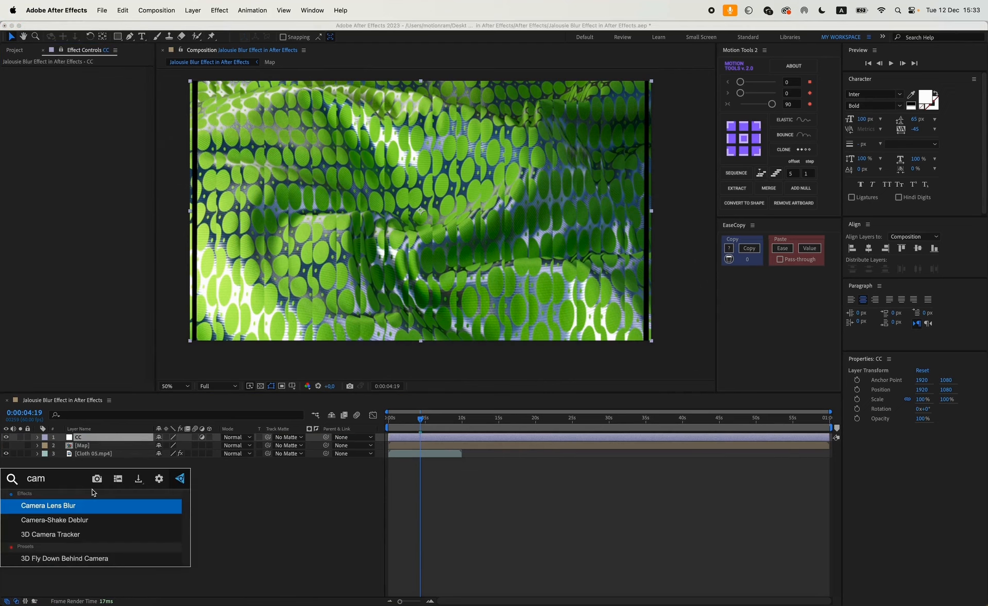
{"action": "key", "text": "Escape"}
{"action": "left_click", "coordinate": [91, 80]}
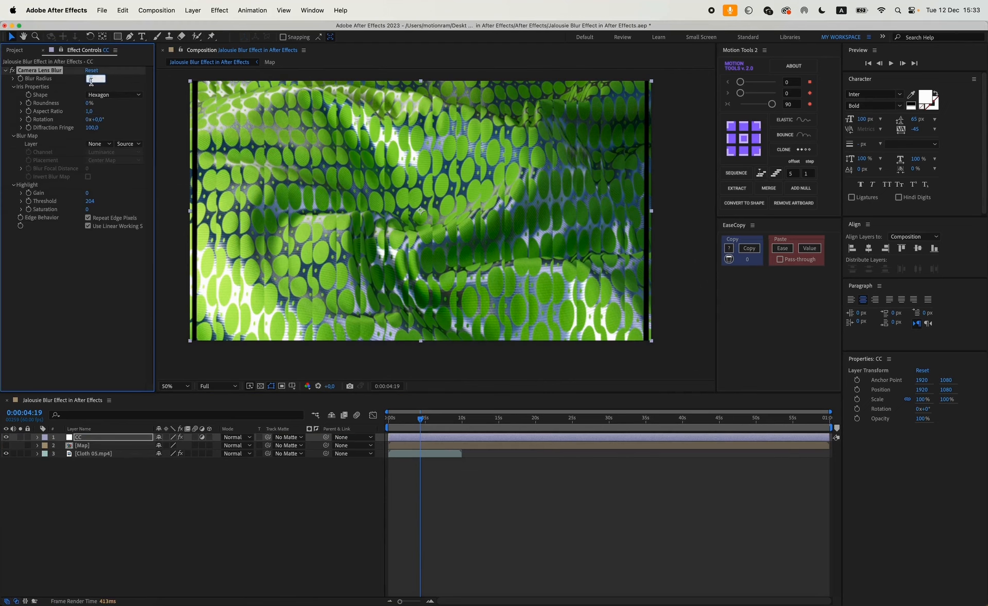
{"action": "type", "text": "30"}
{"action": "key", "text": "Return"}
- Apply the Magnify effect to the CC layer with a magnification of 110
{"action": "left_click", "coordinate": [85, 439]}
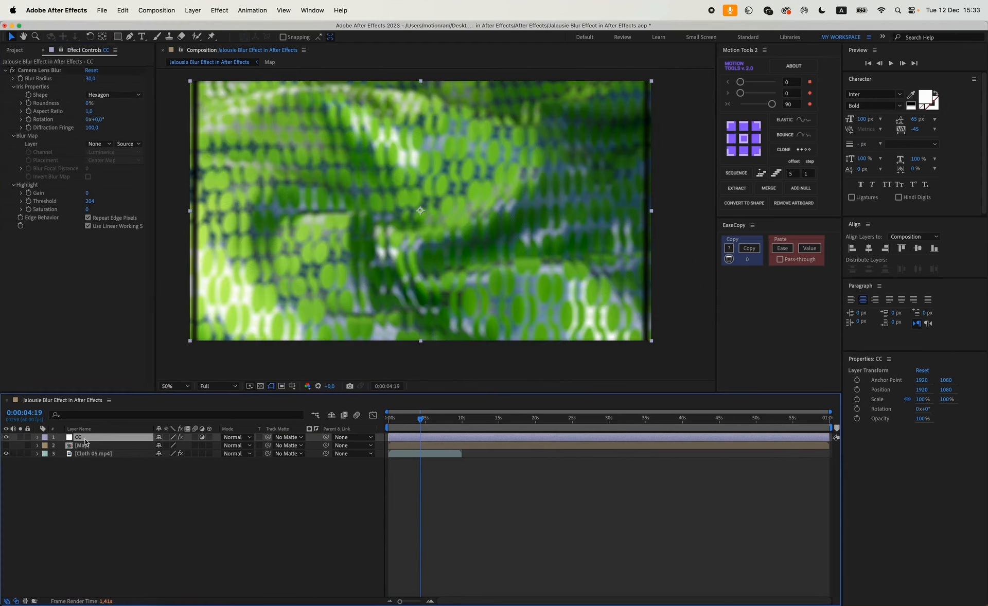
{"action": "key", "text": "ctrl+space"}
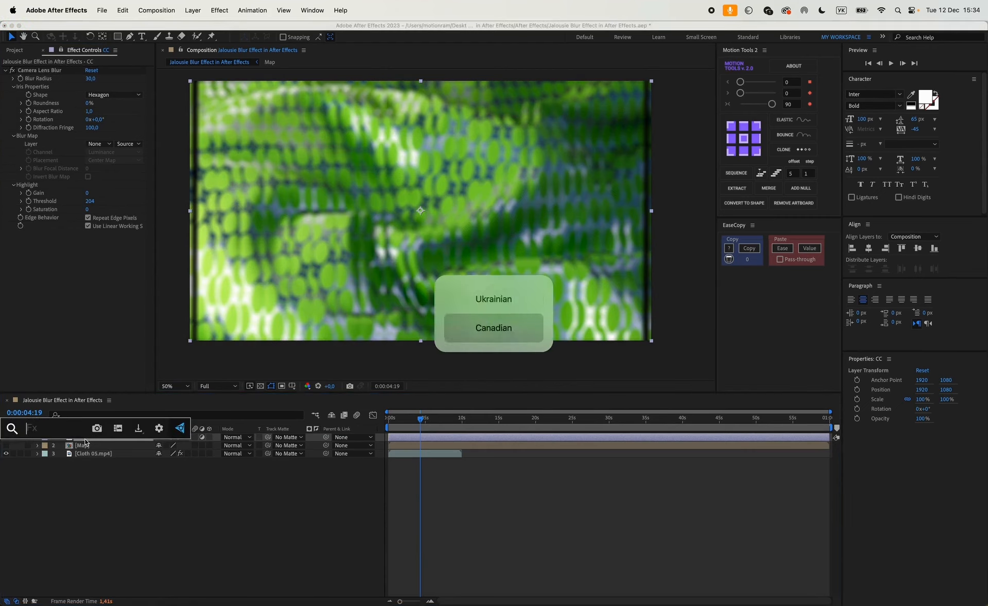
{"action": "key", "text": "ctrl+space"}
{"action": "type", "text": "magni"}
{"action": "key", "text": "Return"}
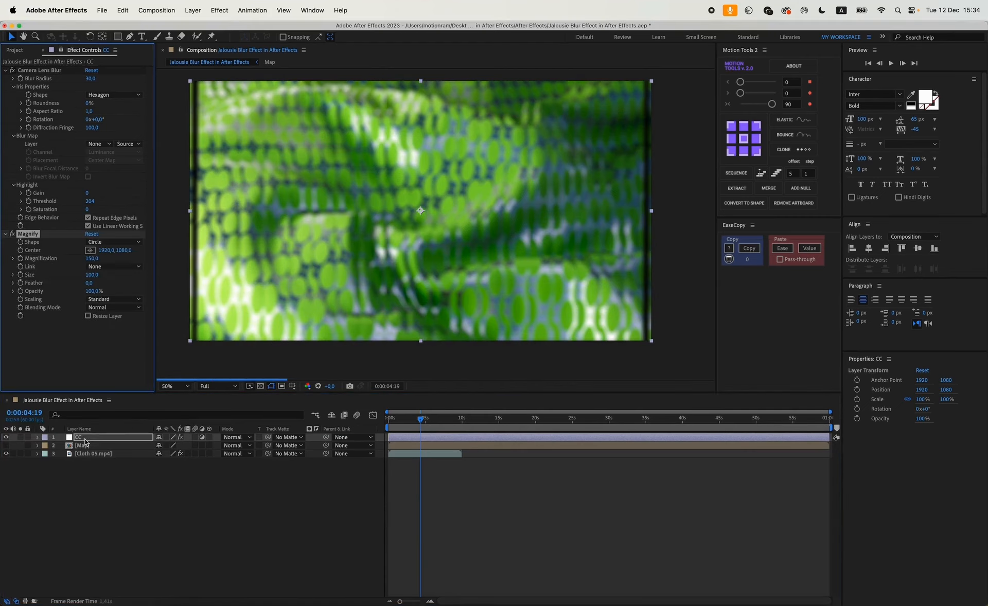
{"action": "left_click", "coordinate": [93, 259]}
{"action": "type", "text": "110"}
{"action": "key", "text": "Return"}
- Change the Magnify shape to Square and enlarge its size to 2240 so it covers the whole frame
{"action": "left_click", "coordinate": [94, 275]}
{"action": "type", "text": "12"}
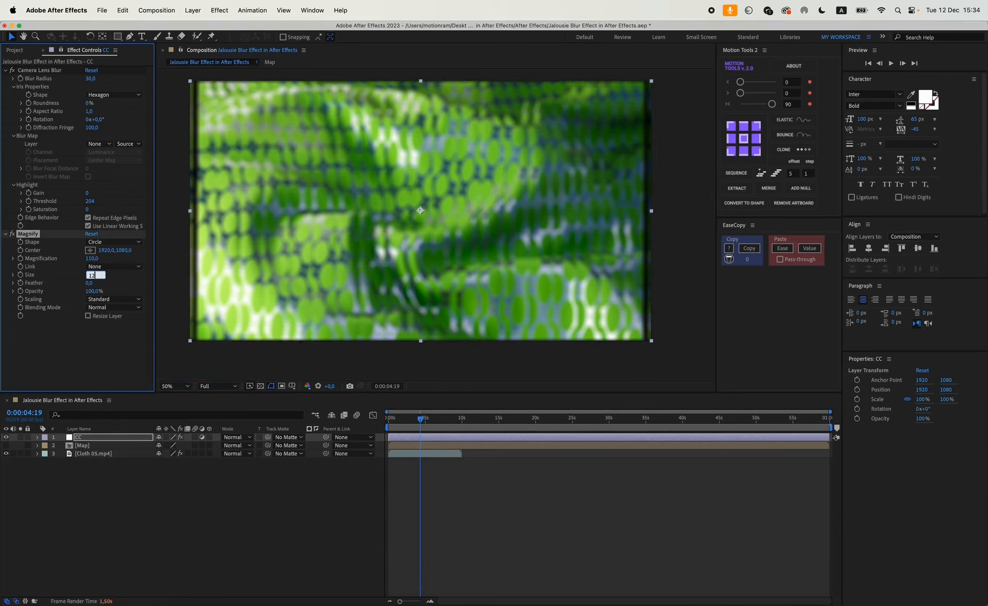
{"action": "key", "text": "Return"}
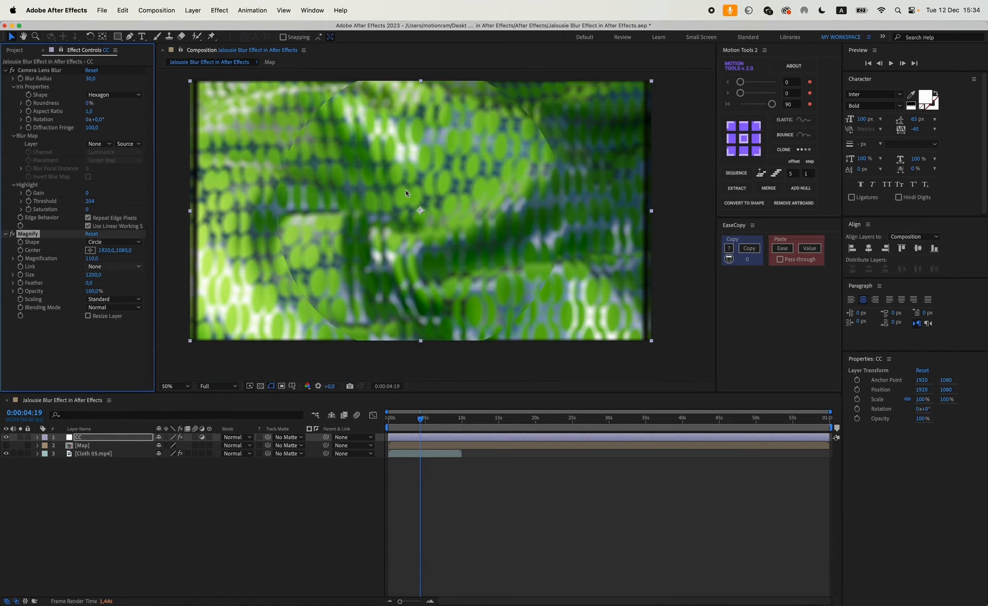
{"action": "left_click", "coordinate": [114, 242]}
{"action": "left_click", "coordinate": [111, 264]}
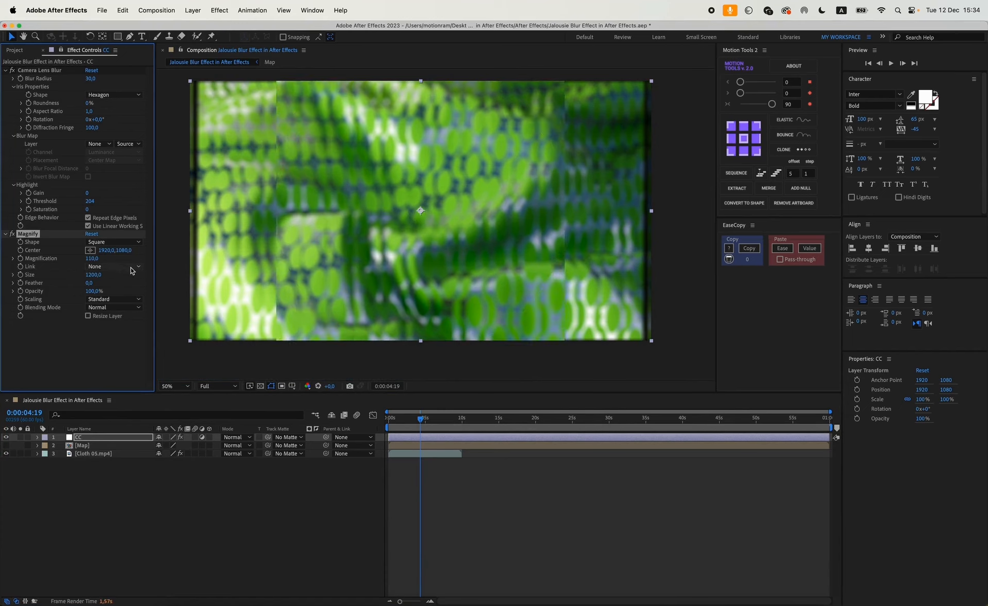
{"action": "left_click_drag", "start_coordinate": [92, 275], "coordinate": [288, 275]}
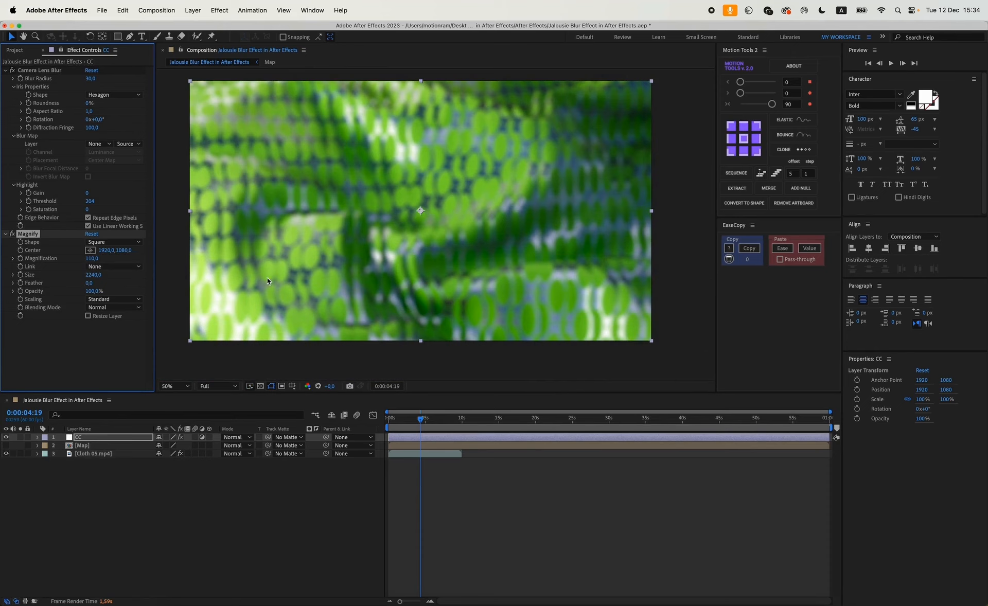
- Apply the Add Grain effect to the CC layer
{"action": "left_click", "coordinate": [72, 438]}
{"action": "key", "text": "a"}
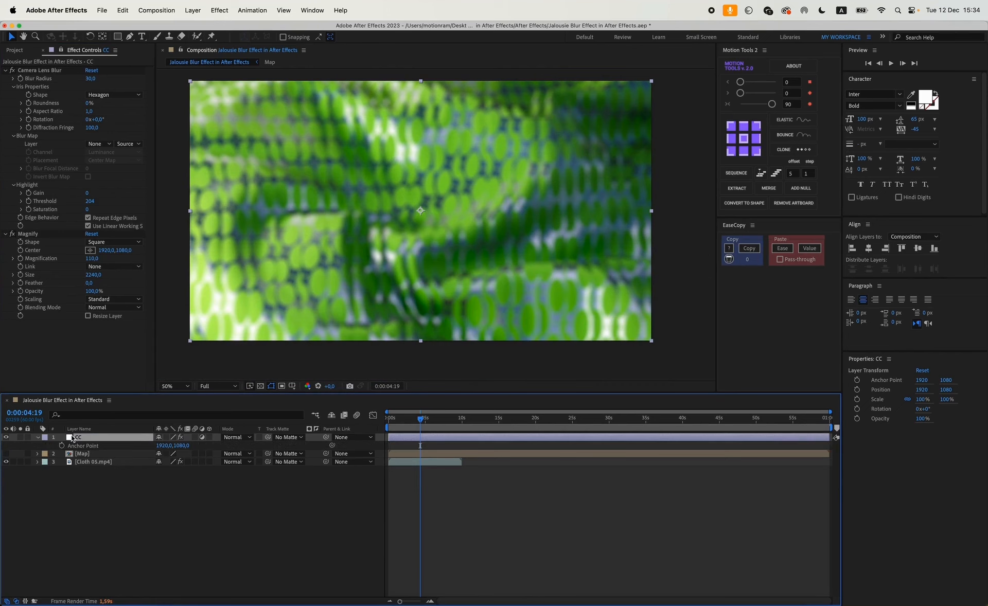
{"action": "key", "text": "ctrl+space"}
{"action": "type", "text": "add"}
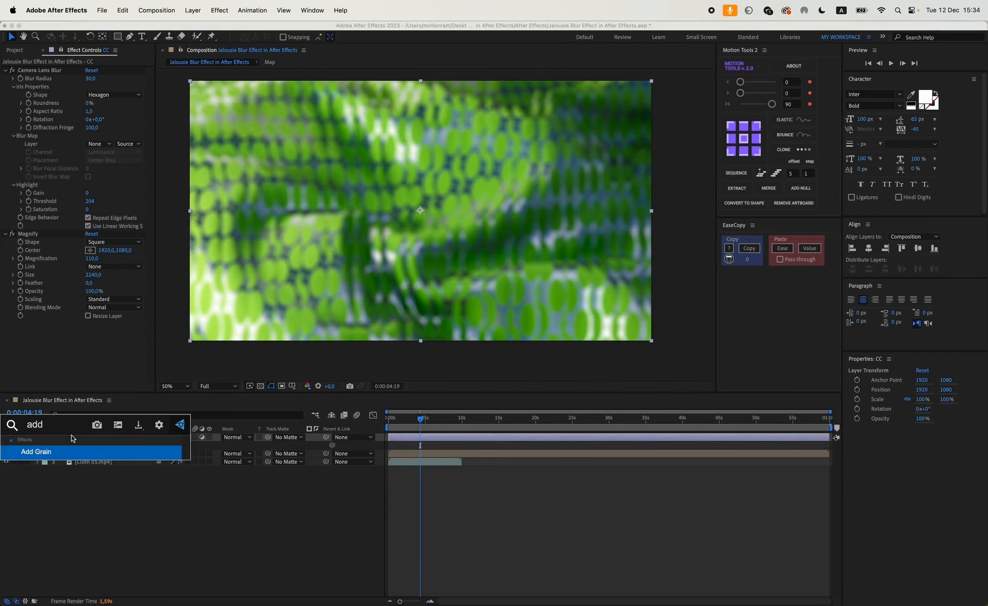
{"action": "key", "text": "Return"}
- Choose the Kodak Vision 500T preset for the Add Grain effect and inspect the grain closely in the preview region
{"action": "left_click", "coordinate": [114, 281]}
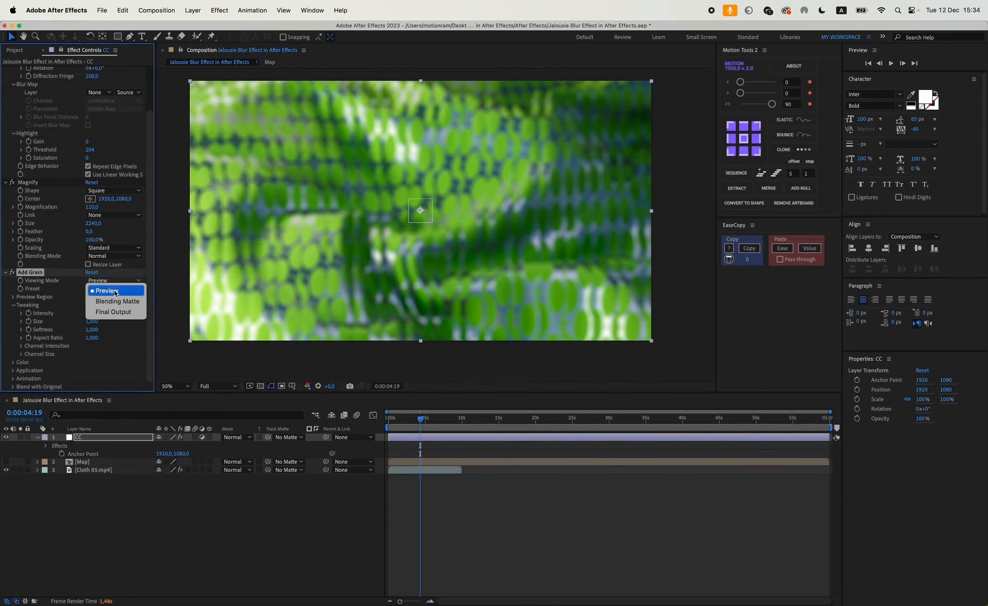
{"action": "left_click", "coordinate": [353, 495]}
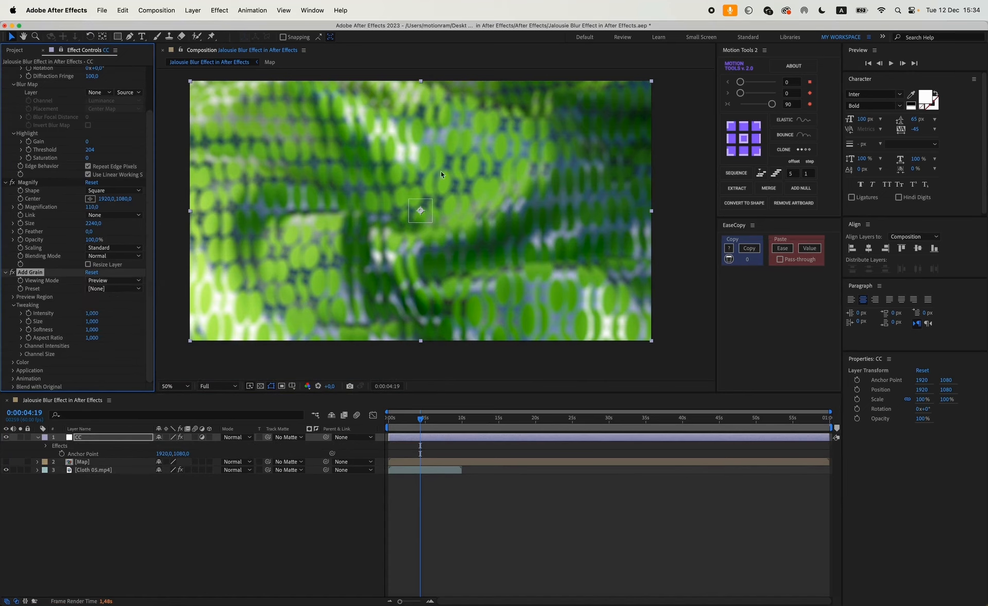
{"action": "scroll", "coordinate": [419, 200], "scroll_direction": "up", "scroll_amount": 1}
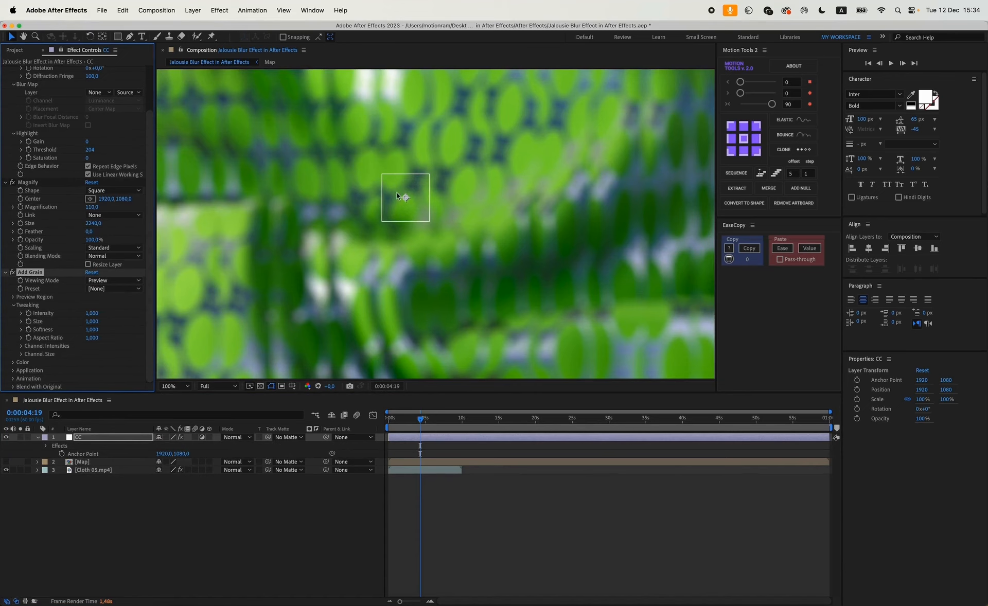
{"action": "scroll", "coordinate": [397, 192], "scroll_direction": "up", "scroll_amount": 1}
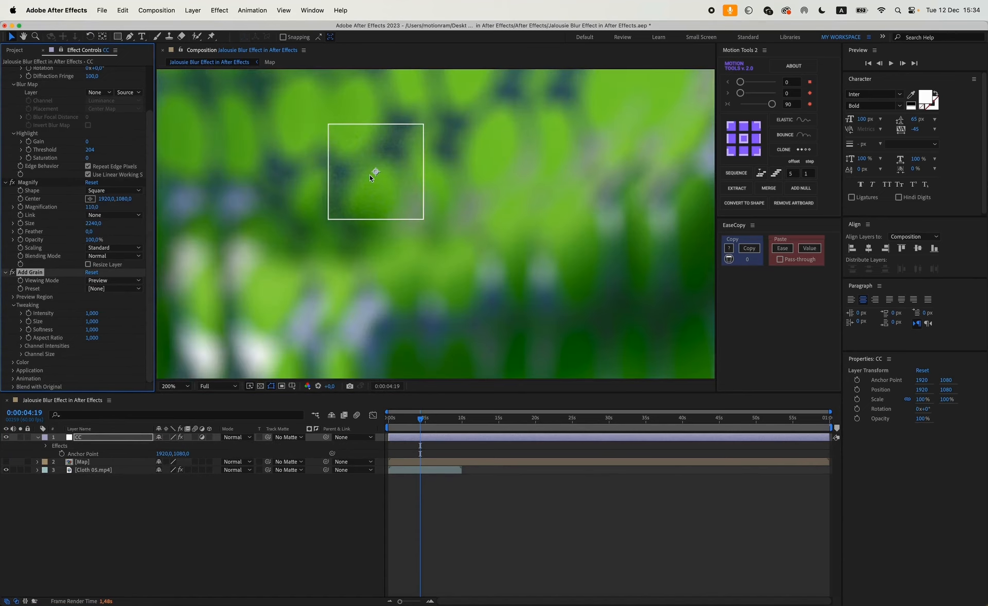
{"action": "scroll", "coordinate": [370, 175], "scroll_direction": "down", "scroll_amount": 1}
{"action": "left_click", "coordinate": [102, 283]}
{"action": "left_click", "coordinate": [103, 290]}
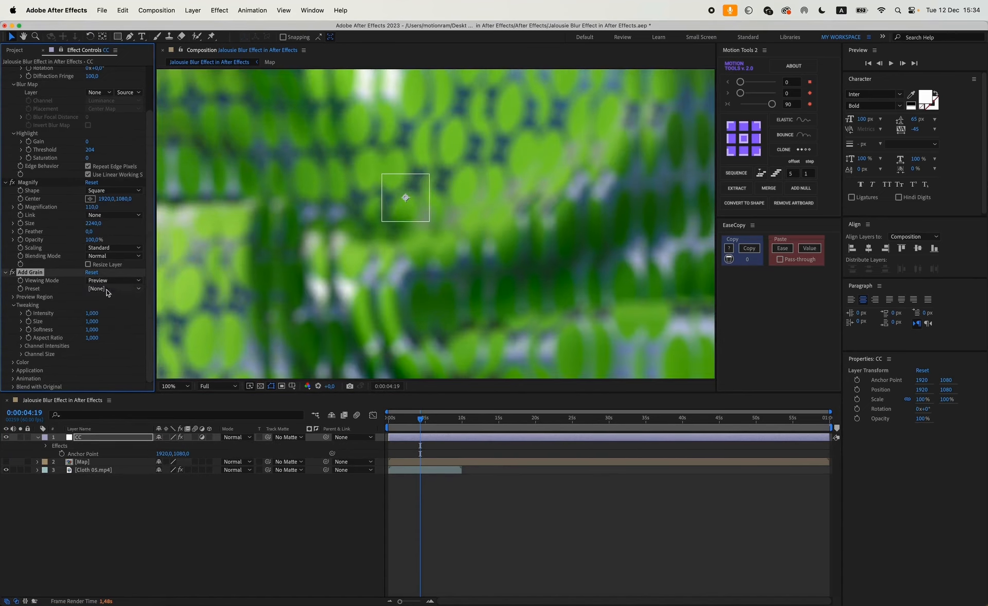
{"action": "left_click", "coordinate": [105, 289]}
{"action": "key", "text": "period"}
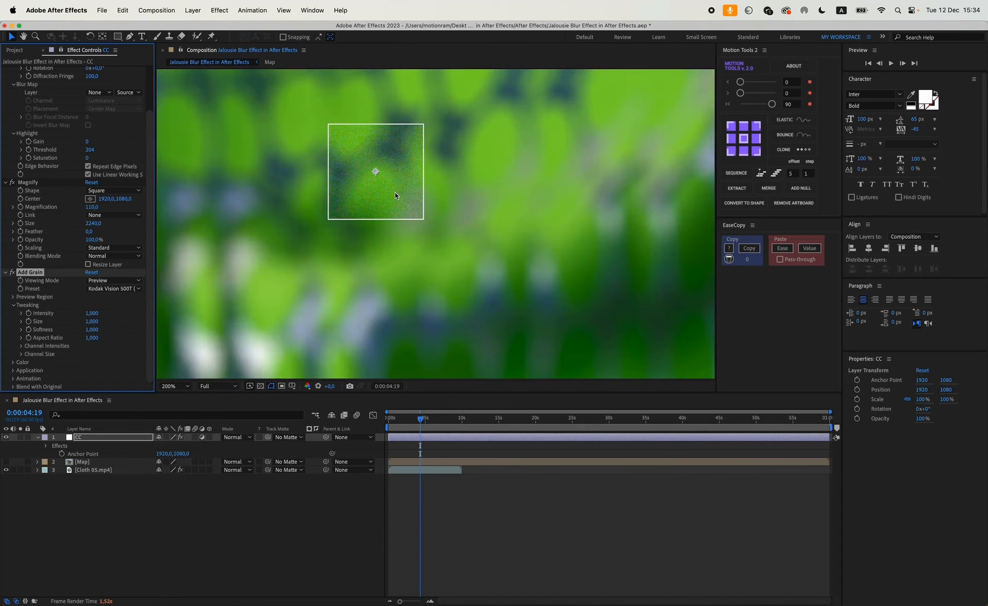
- Make the added grain monochromatic and set the Add Grain viewing mode to Final Output
{"action": "left_click", "coordinate": [13, 363]}
{"action": "left_click", "coordinate": [88, 364]}
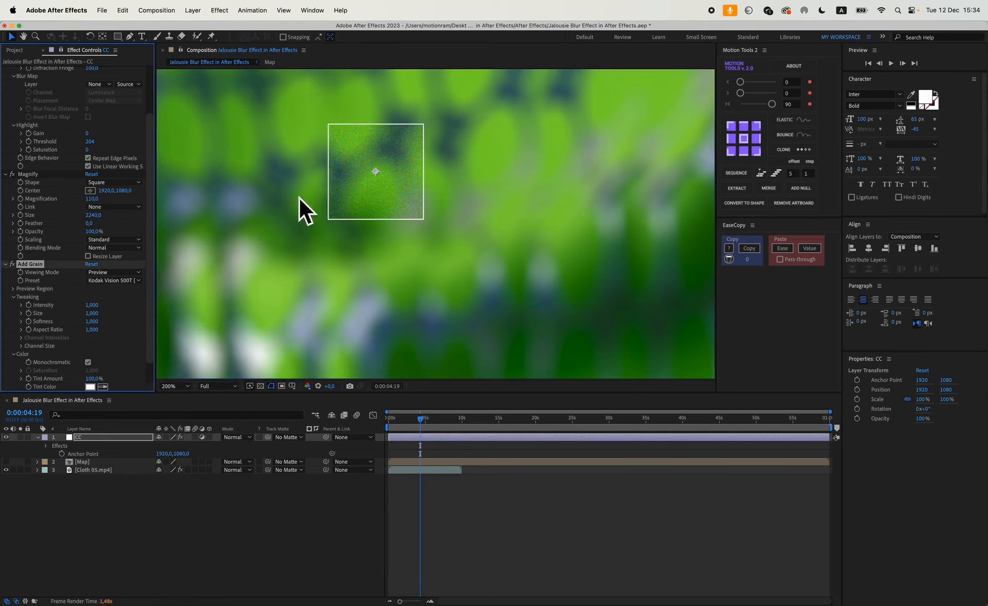
{"action": "left_click", "coordinate": [109, 274]}
{"action": "left_click", "coordinate": [113, 305]}
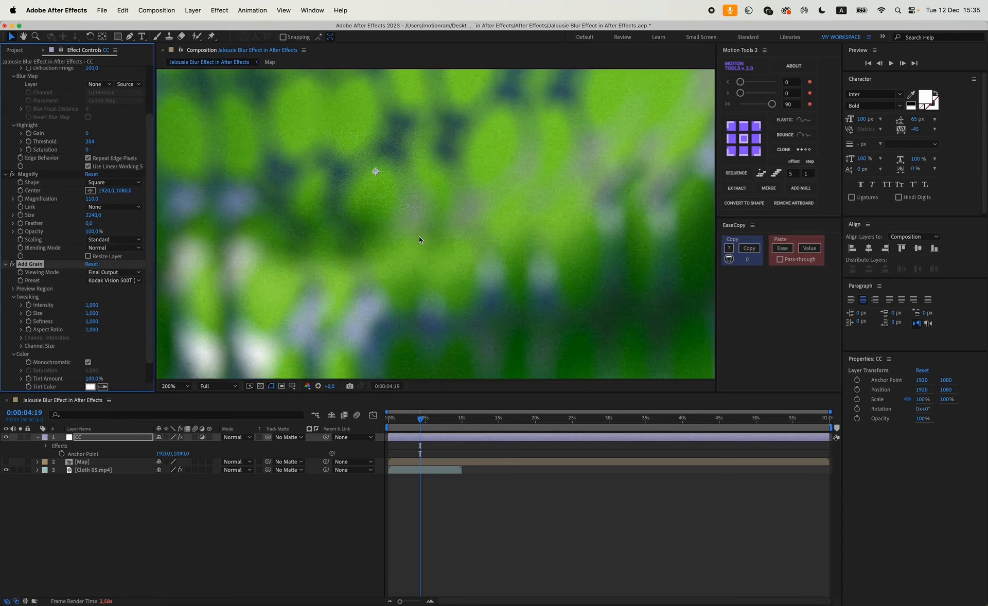
{"action": "key", "text": "comma"}
{"action": "key", "text": "comma"}
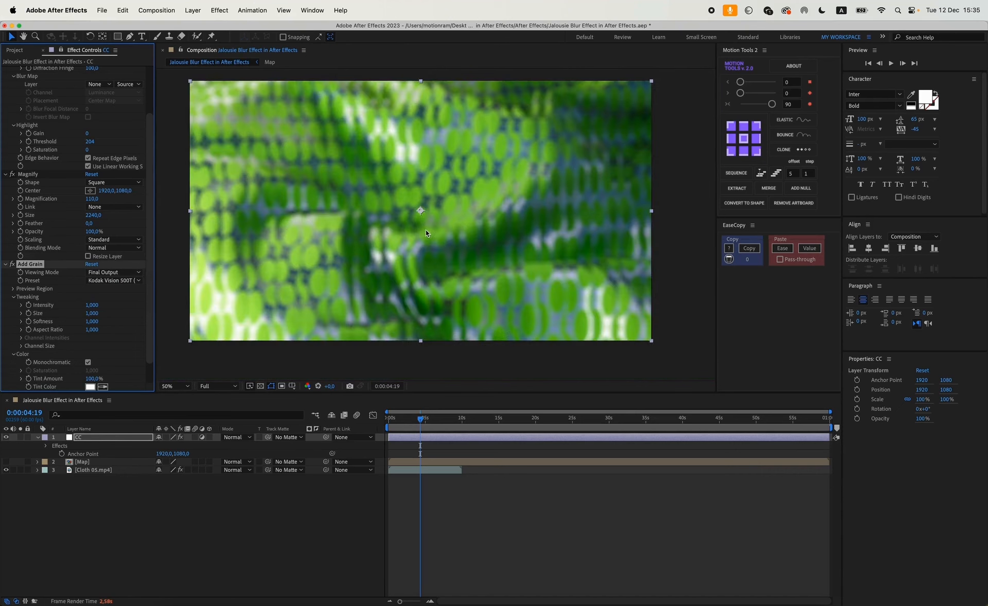
- Duplicate the Map layer and place the copy above the CC layer
{"action": "left_click", "coordinate": [80, 438]}
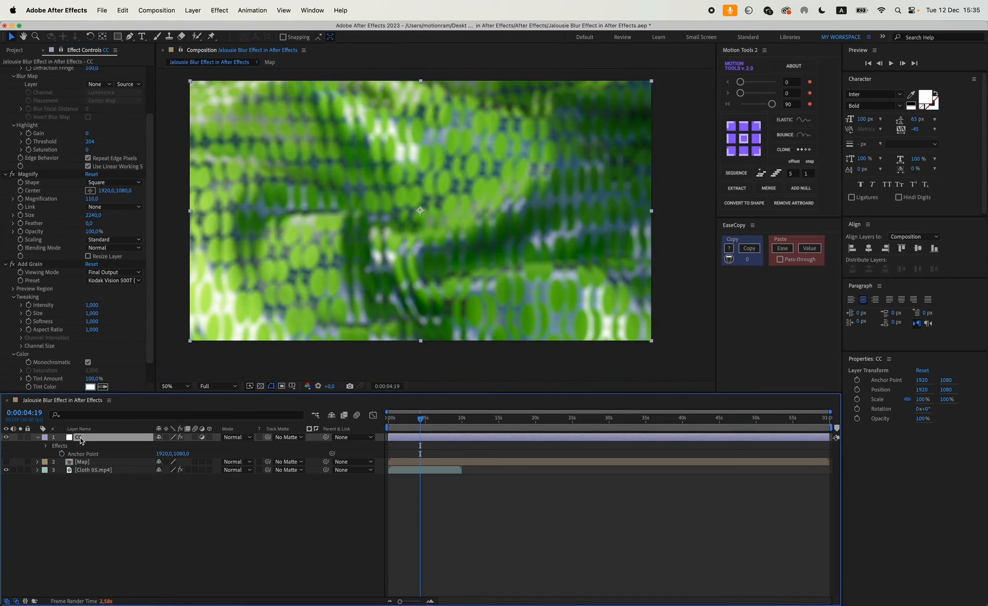
{"action": "left_click", "coordinate": [90, 496]}
{"action": "left_click", "coordinate": [83, 462]}
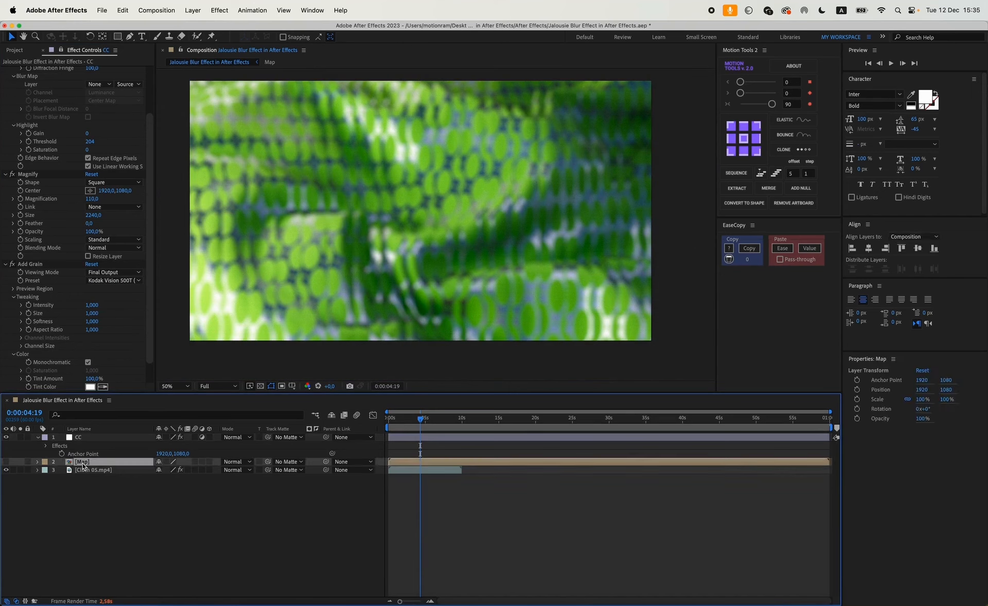
{"action": "key", "text": "super+d"}
{"action": "left_click_drag", "start_coordinate": [82, 463], "coordinate": [85, 438]}
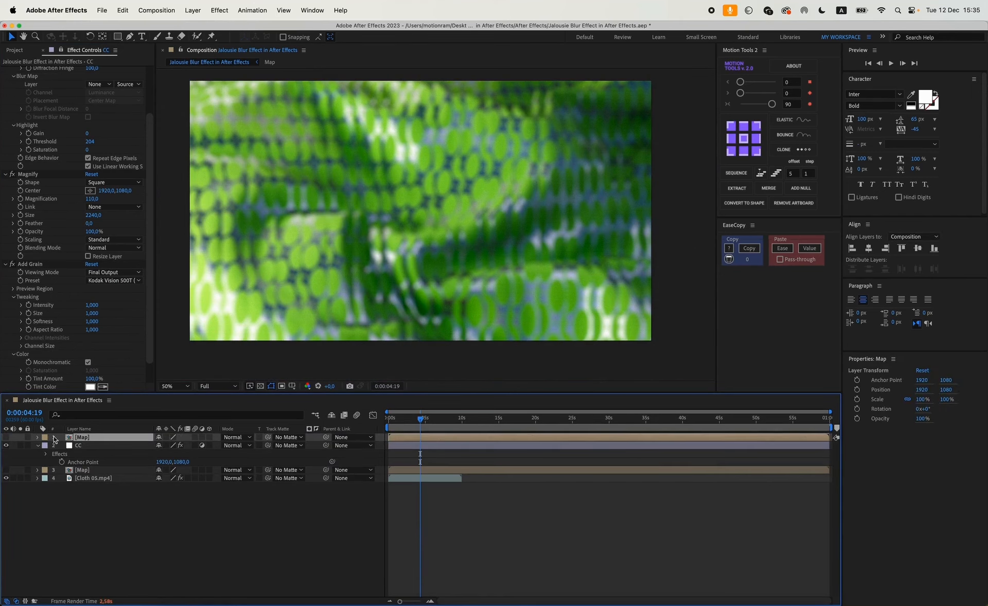
- Make the topmost Map layer visible and set its blending mode to Screen
{"action": "left_click", "coordinate": [5, 437]}
{"action": "left_click", "coordinate": [234, 437]}
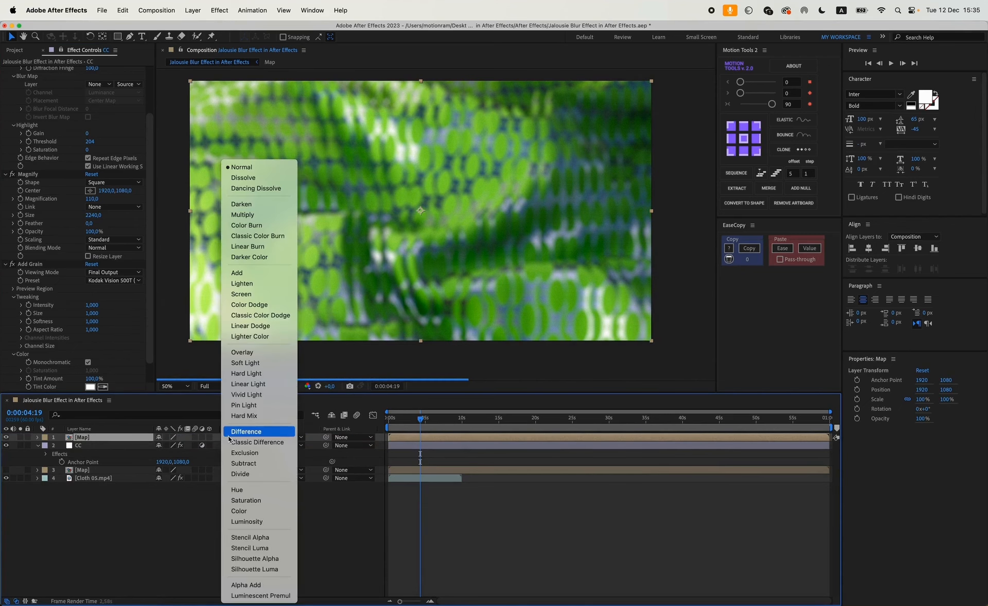
{"action": "left_click", "coordinate": [242, 294]}
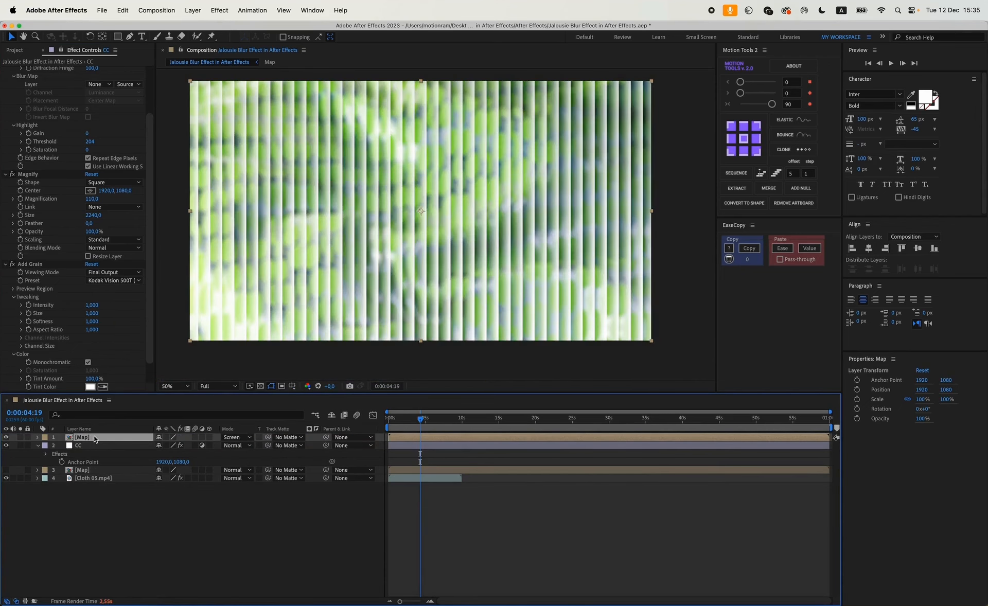
- Apply the Gaussian Blur (Legacy) effect to the topmost Map layer and set its Blurriness to 10
{"action": "key", "text": "ctrl+space"}
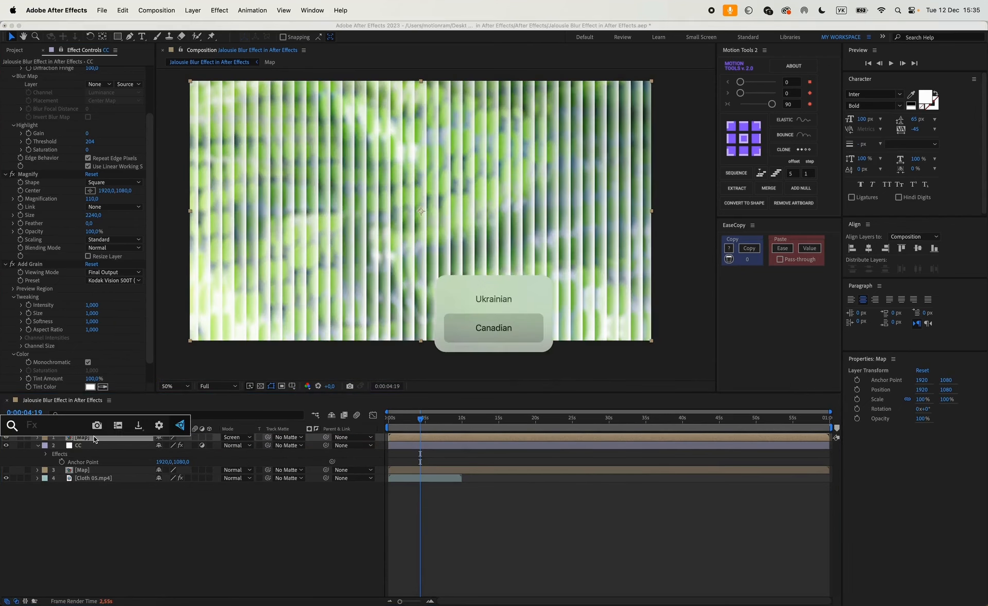
{"action": "type", "text": "gau"}
{"action": "key", "text": "Down"}
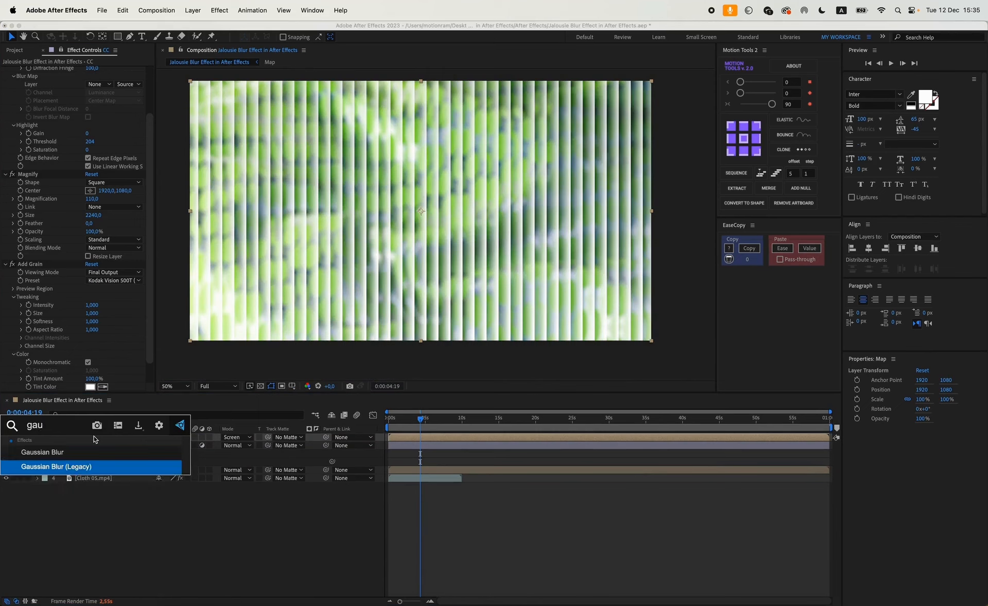
{"action": "key", "text": "Return"}
{"action": "left_click", "coordinate": [88, 79]}
{"action": "type", "text": "10"}
{"action": "key", "text": "Return"}
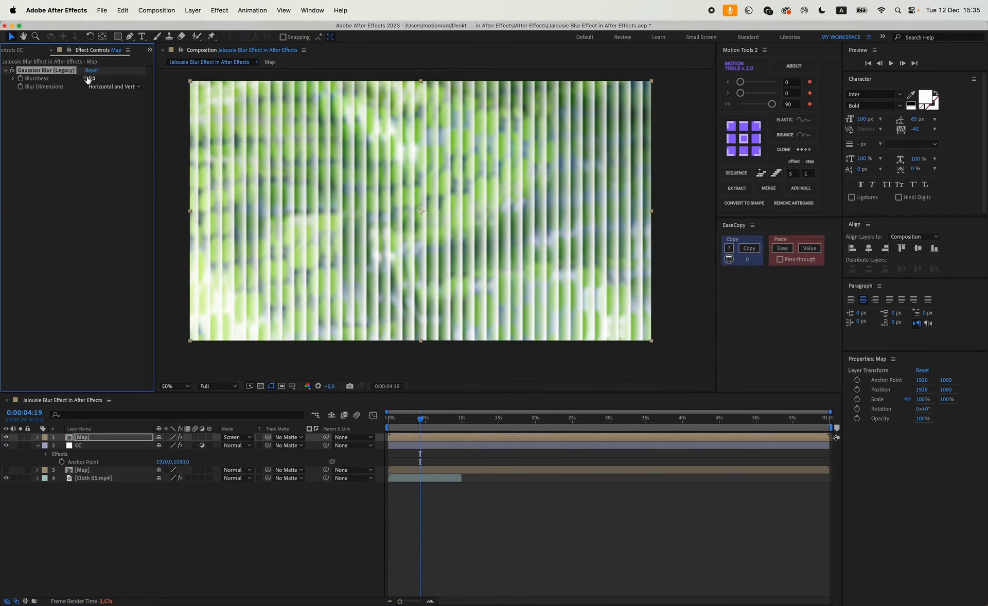
- Add the Invert effect to the topmost Map layer and toggle the effect off and on to compare
{"action": "key", "text": "ctrl+space"}
{"action": "type", "text": "inv"}
{"action": "key", "text": "Return"}
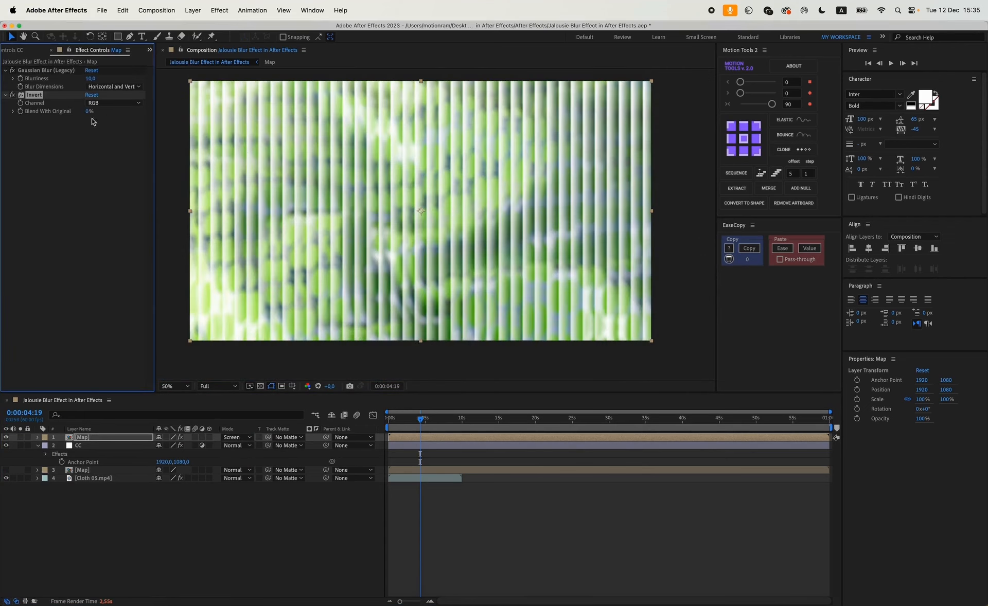
{"action": "left_click", "coordinate": [12, 95]}
{"action": "left_click", "coordinate": [12, 95]}
- Add the Tint effect to the topmost Map layer and set Map White To to a mid grey, about 8E8E8E
{"action": "key", "text": "ctrl+space"}
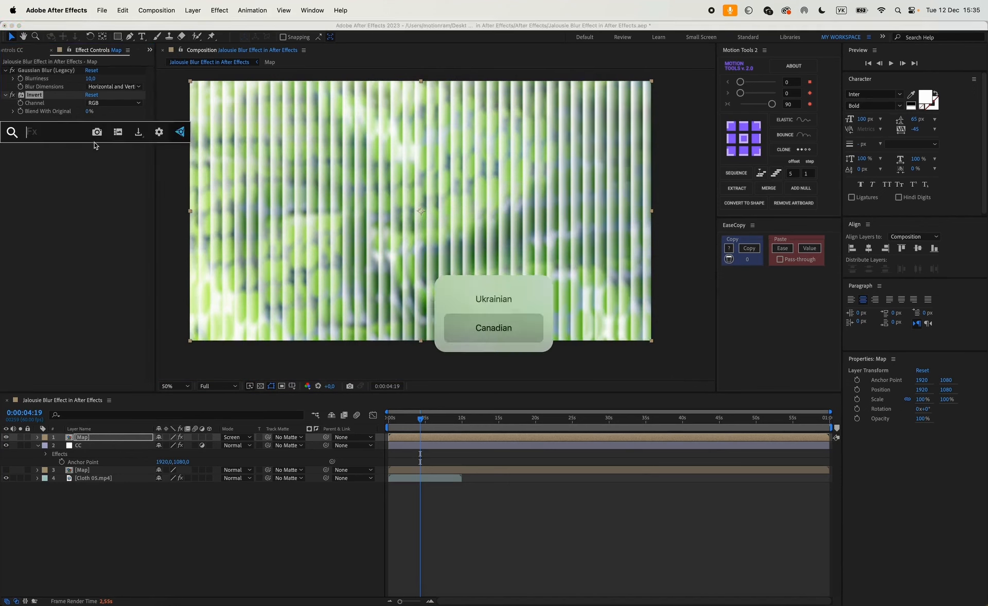
{"action": "type", "text": "tint"}
{"action": "key", "text": "Return"}
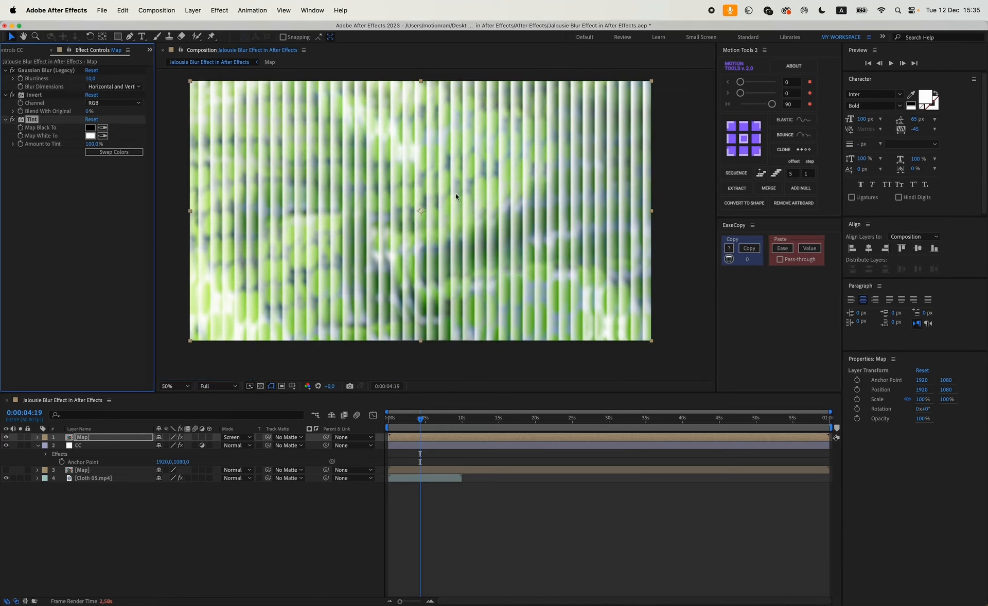
{"action": "left_click", "coordinate": [91, 137]}
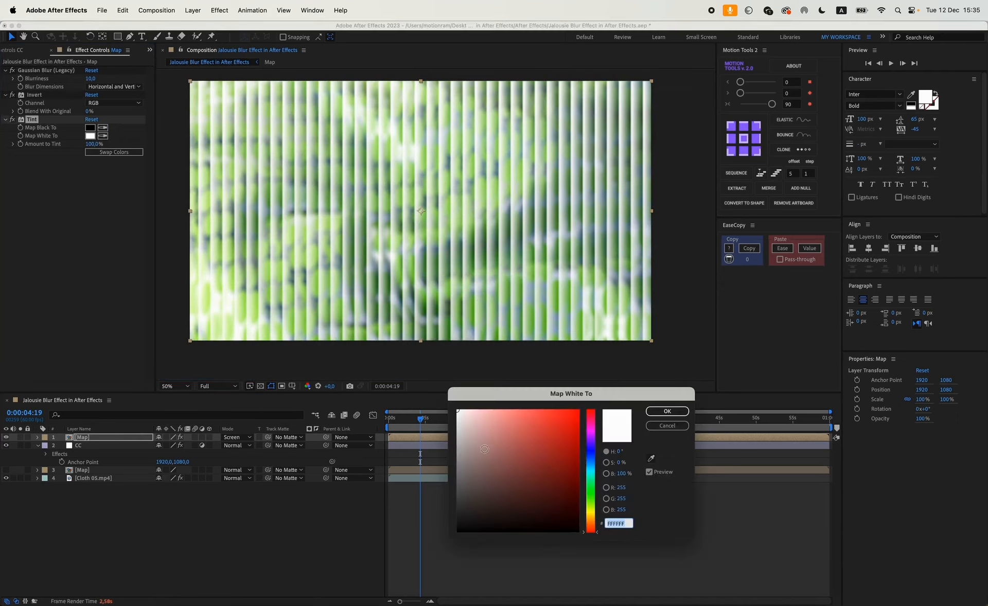
{"action": "left_click_drag", "start_coordinate": [464, 430], "coordinate": [451, 472]}
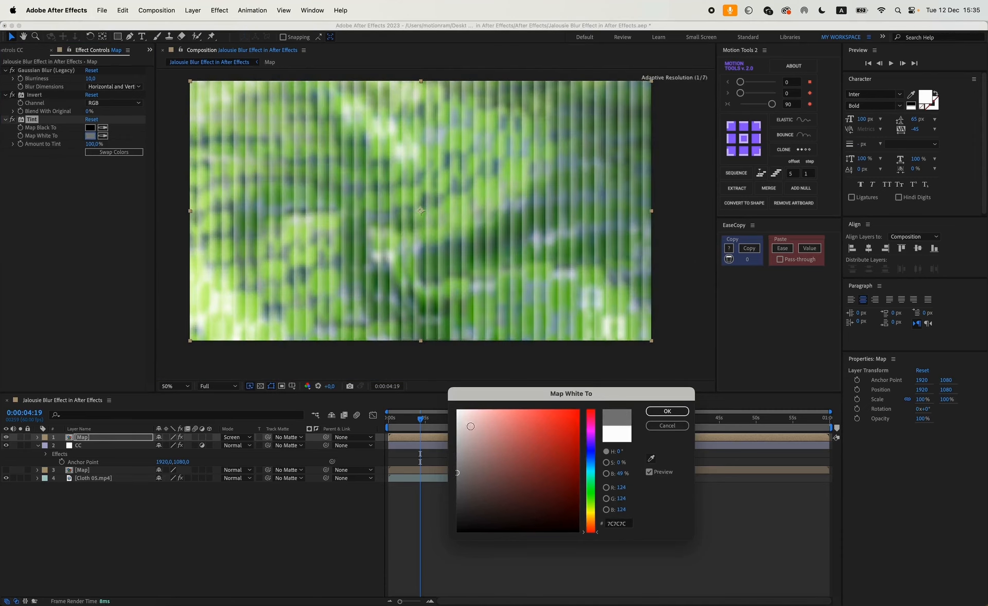
{"action": "mouse_move", "coordinate": [463, 470]}
{"action": "left_mouse_down"}
{"action": "mouse_move", "coordinate": [451, 497]}
{"action": "mouse_move", "coordinate": [447, 457]}
{"action": "mouse_move", "coordinate": [452, 473]}
{"action": "left_mouse_up"}
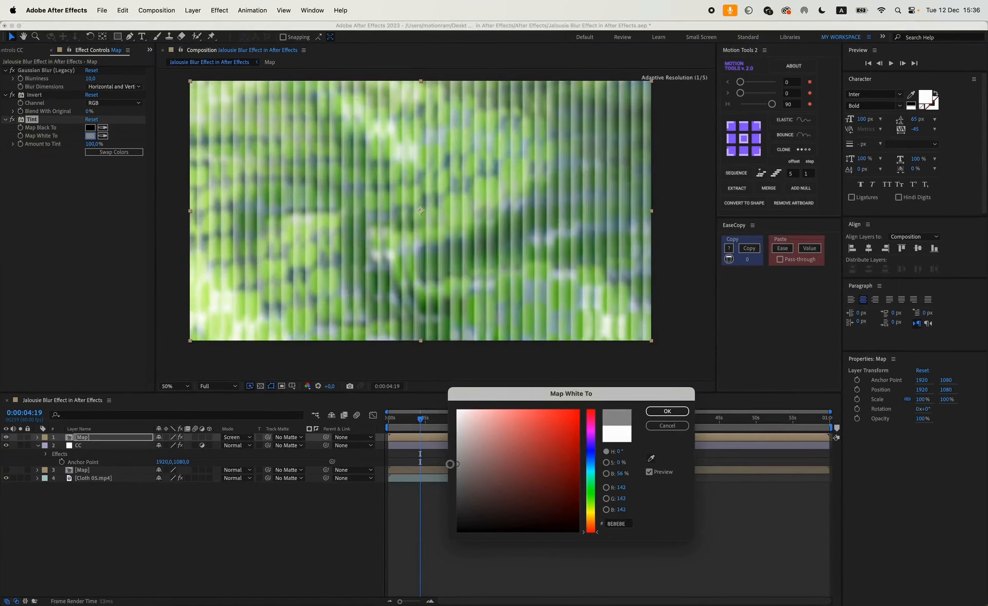
{"action": "left_click", "coordinate": [667, 412]}
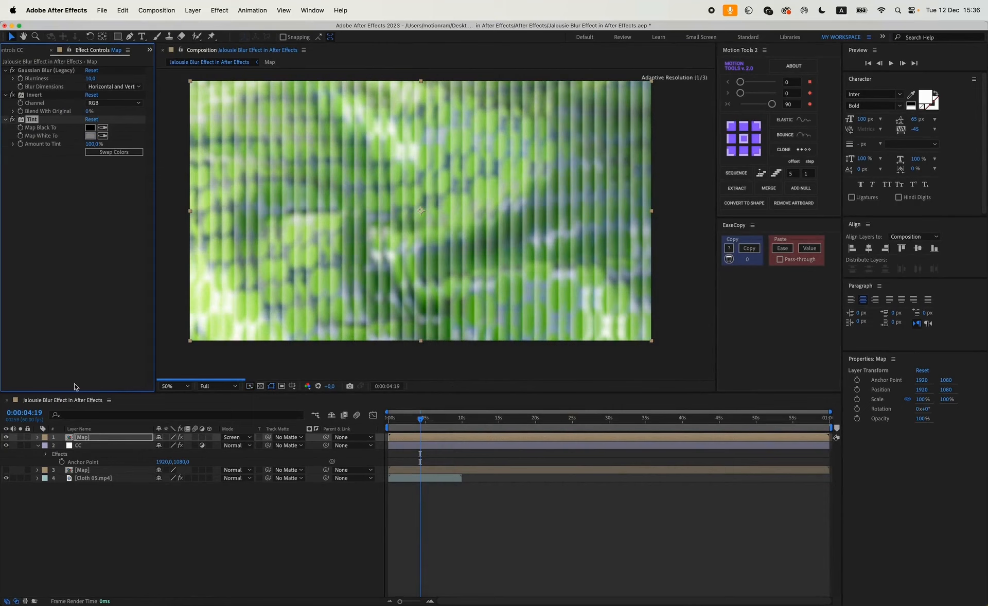
- Try the Auto Contrast effect on the topmost Map layer and adjust its temporal smoothing
{"action": "left_click", "coordinate": [95, 441]}
{"action": "key", "text": "ctrl+space"}
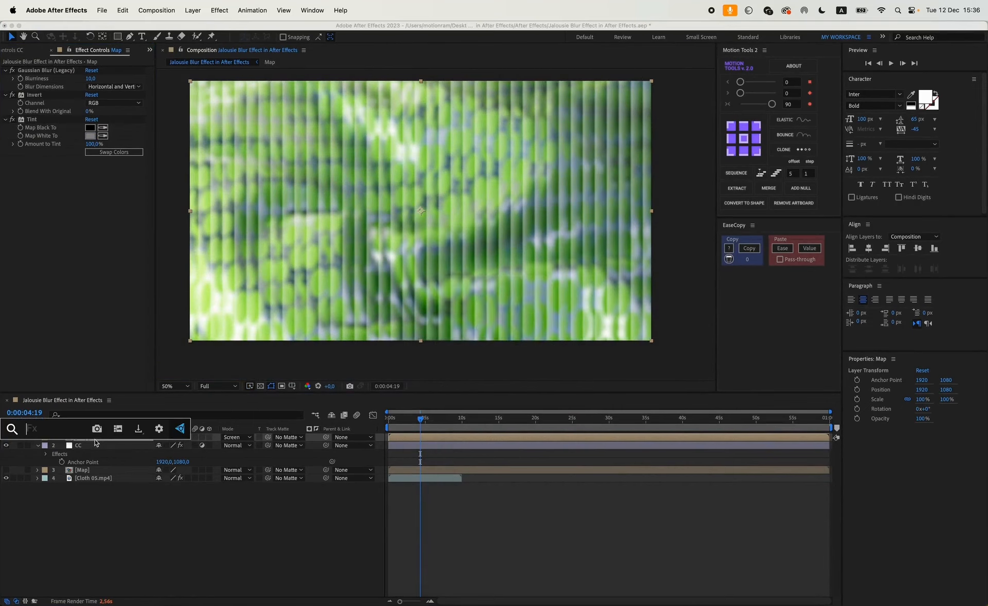
{"action": "type", "text": "auto"}
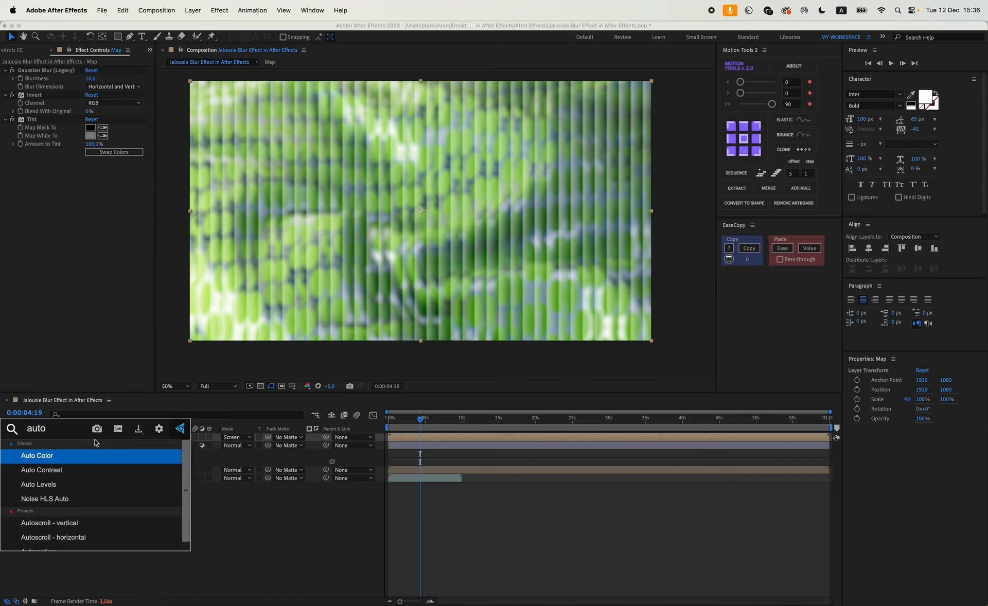
{"action": "key", "text": "Down"}
{"action": "key", "text": "Return"}
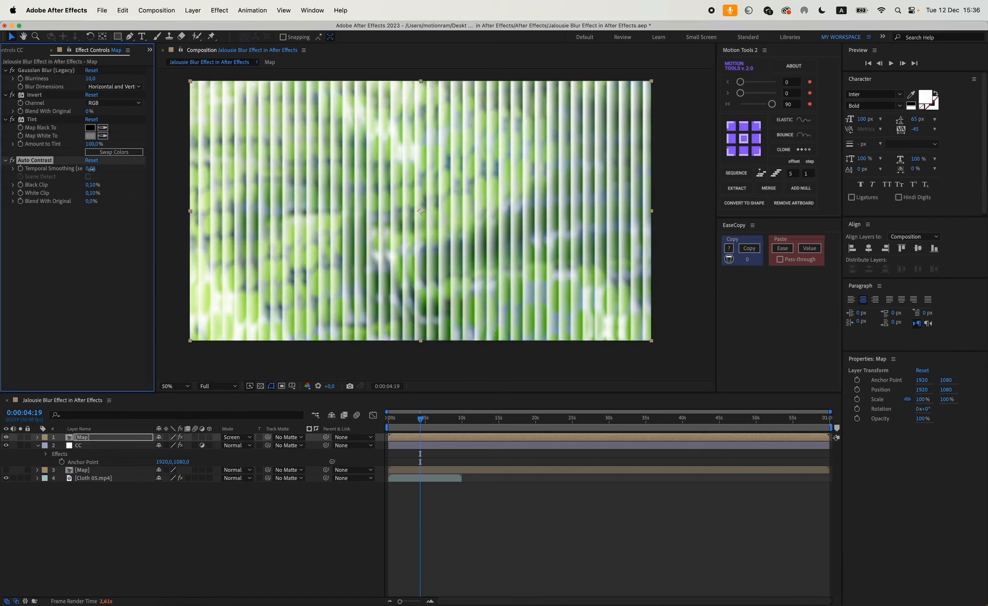
{"action": "left_click_drag", "start_coordinate": [90, 170], "coordinate": [96, 174]}
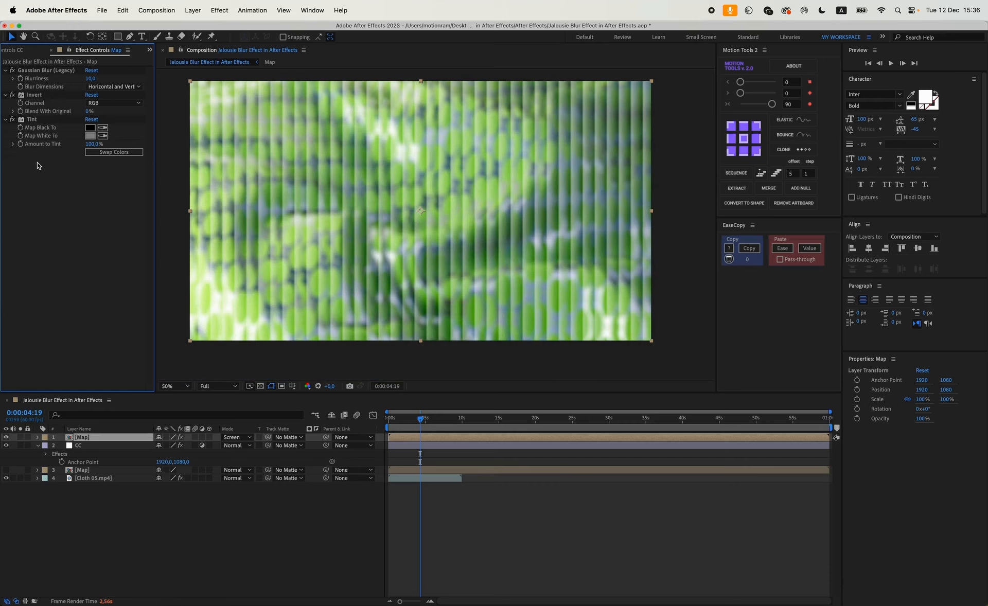
- Add the Curves effect to the topmost Map layer and move the RGB curve's white and black end points inward to raise contrast
{"action": "key", "text": "ctrl+space"}
{"action": "type", "text": "cu"}
{"action": "key", "text": "Return"}
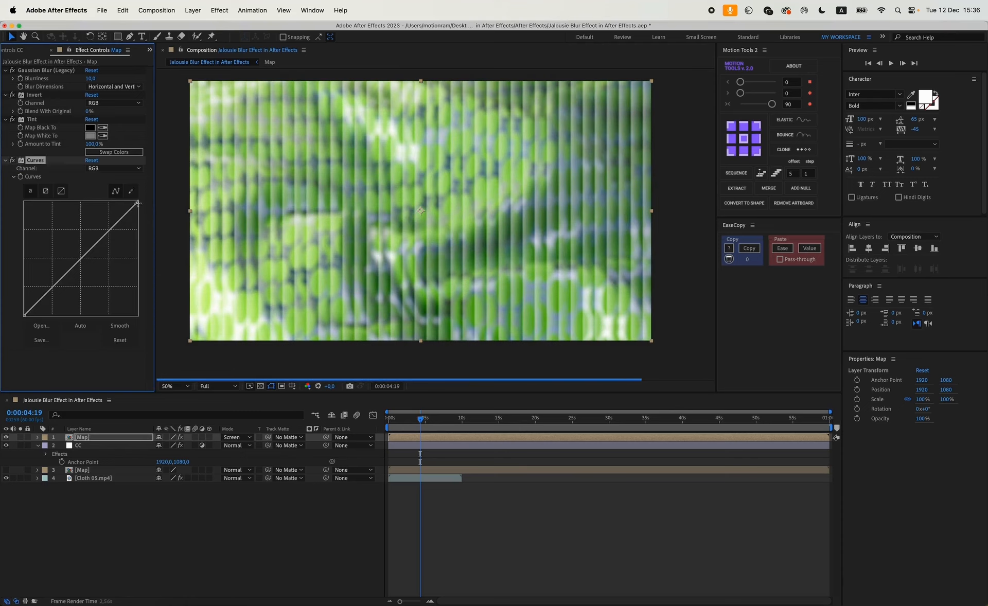
{"action": "left_click_drag", "start_coordinate": [138, 202], "coordinate": [112, 202]}
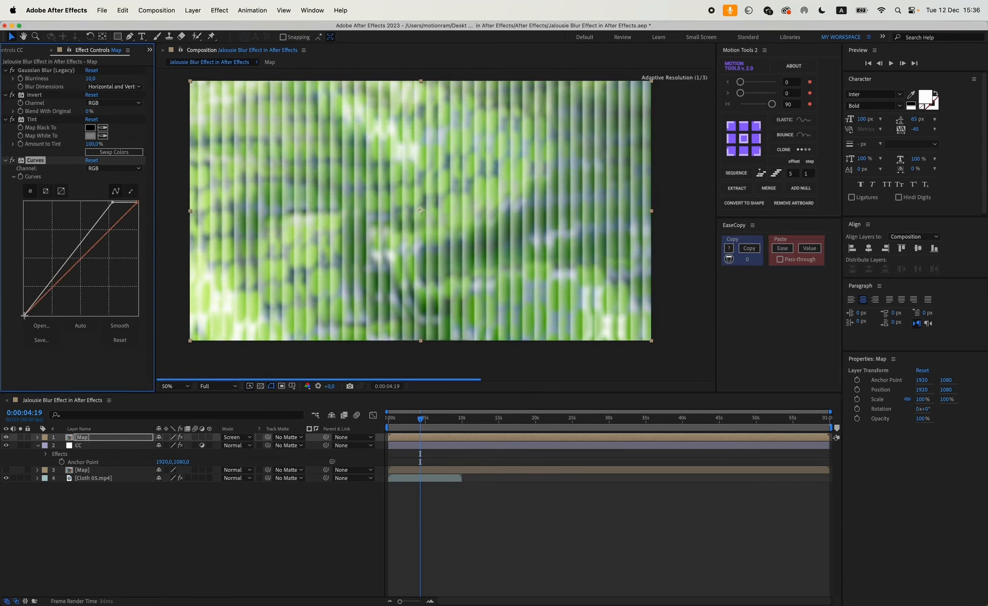
{"action": "left_click_drag", "start_coordinate": [25, 315], "coordinate": [52, 316]}
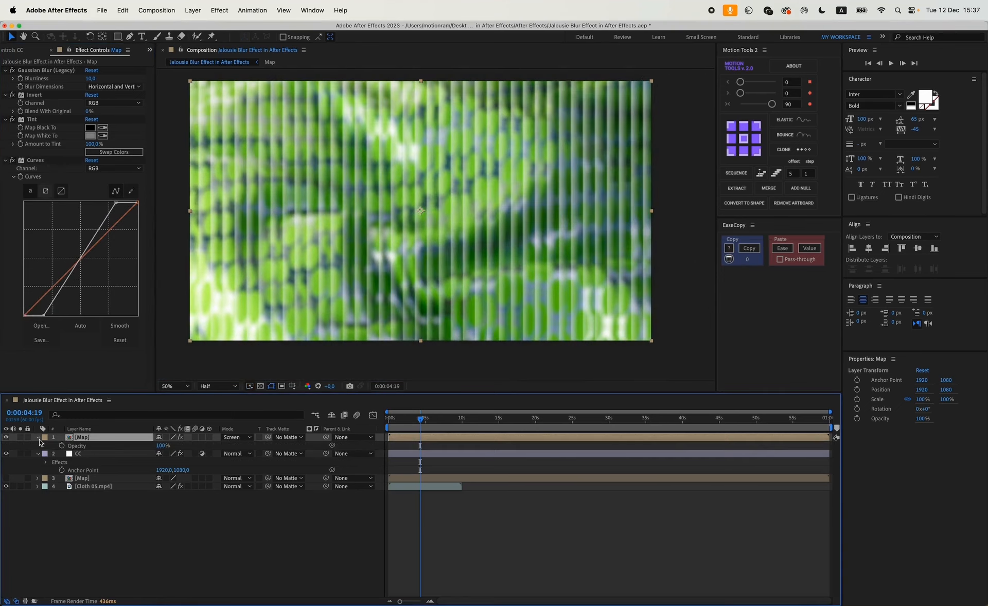
{"action": "left_click", "coordinate": [38, 438]}
{"action": "left_click", "coordinate": [33, 160]}
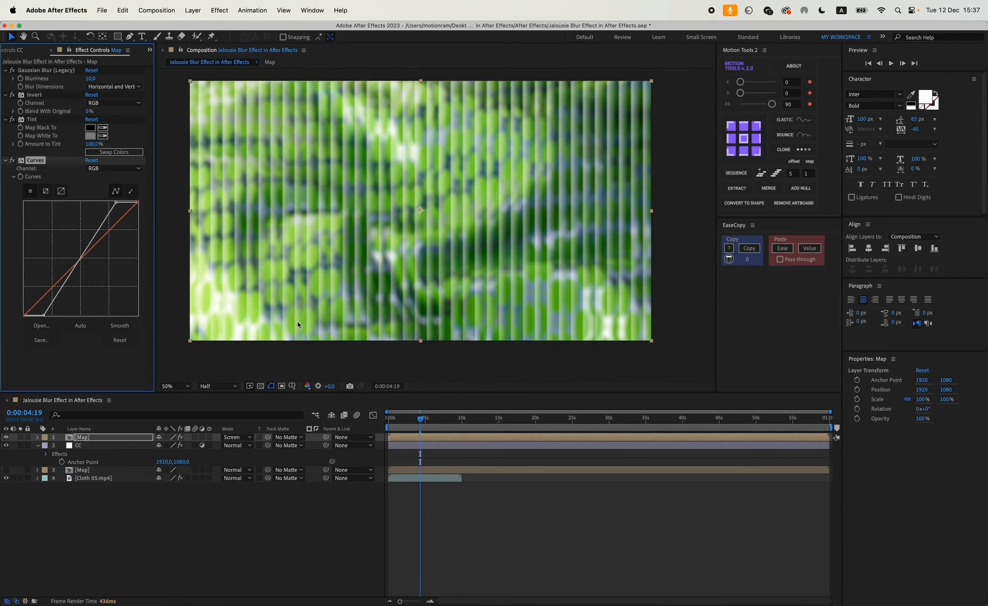
- Try 50% opacity on the topmost Map layer, settle on 80%, and toggle the layer's visibility to compare
{"action": "left_click", "coordinate": [88, 441]}
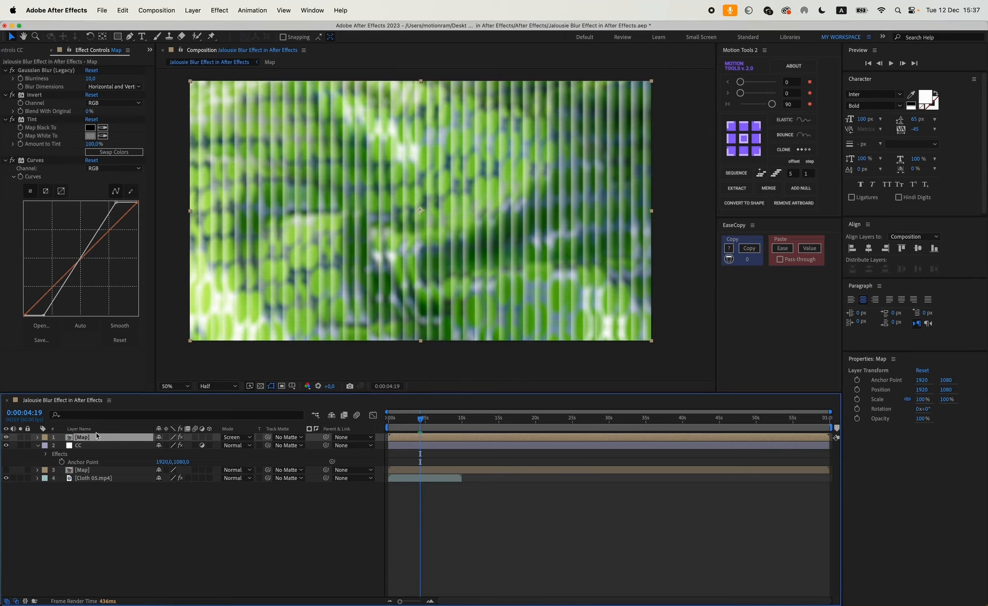
{"action": "key", "text": "t"}
{"action": "left_click", "coordinate": [163, 446]}
{"action": "key", "text": "Return"}
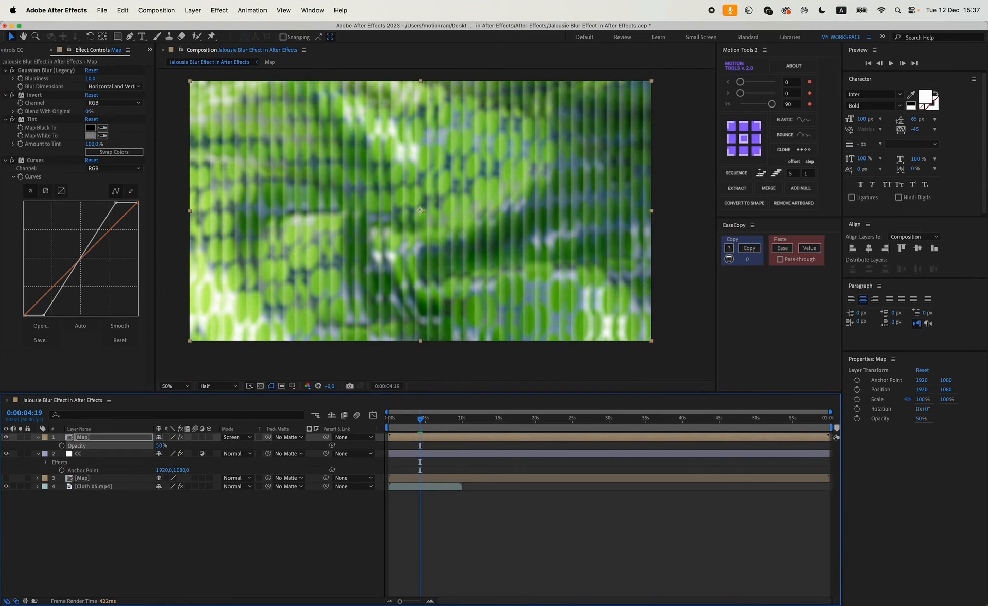
{"action": "key", "text": "super+shift+a"}
{"action": "left_click", "coordinate": [162, 446]}
{"action": "type", "text": "80"}
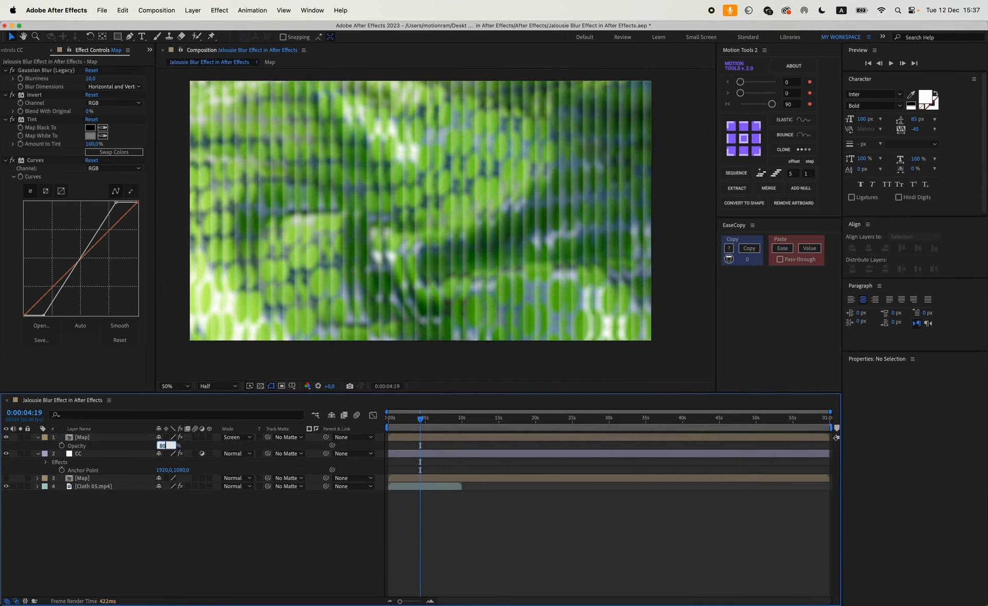
{"action": "key", "text": "Return"}
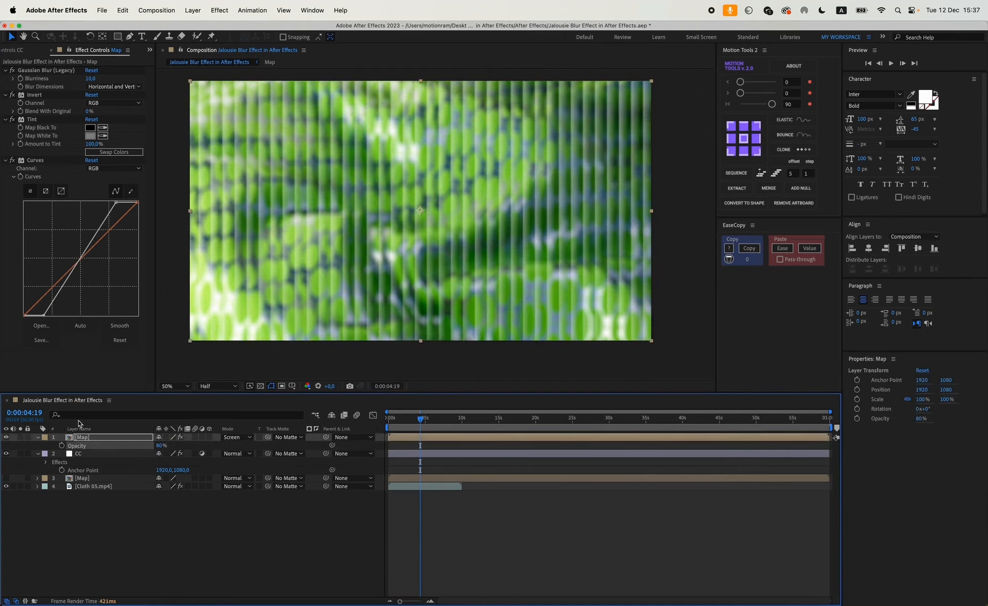
{"action": "left_click", "coordinate": [6, 438]}
{"action": "left_click", "coordinate": [7, 438]}
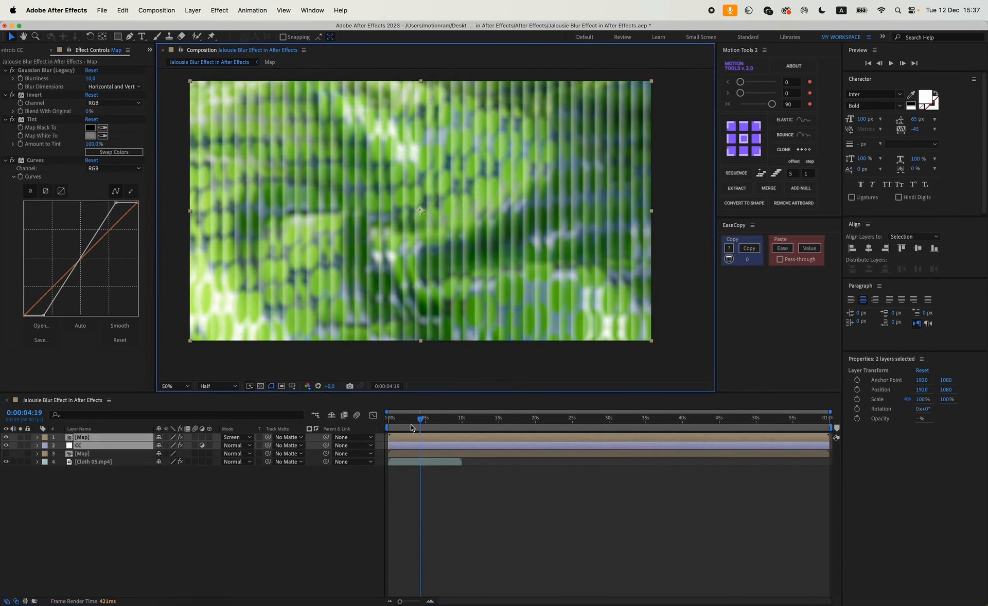
- At 0:00:06:20, move the topmost Map and CC layers together to X position about 3868, uncovering the left half of the frame
{"action": "left_click_drag", "start_coordinate": [412, 423], "coordinate": [382, 427]}
{"action": "left_click", "coordinate": [436, 427]}
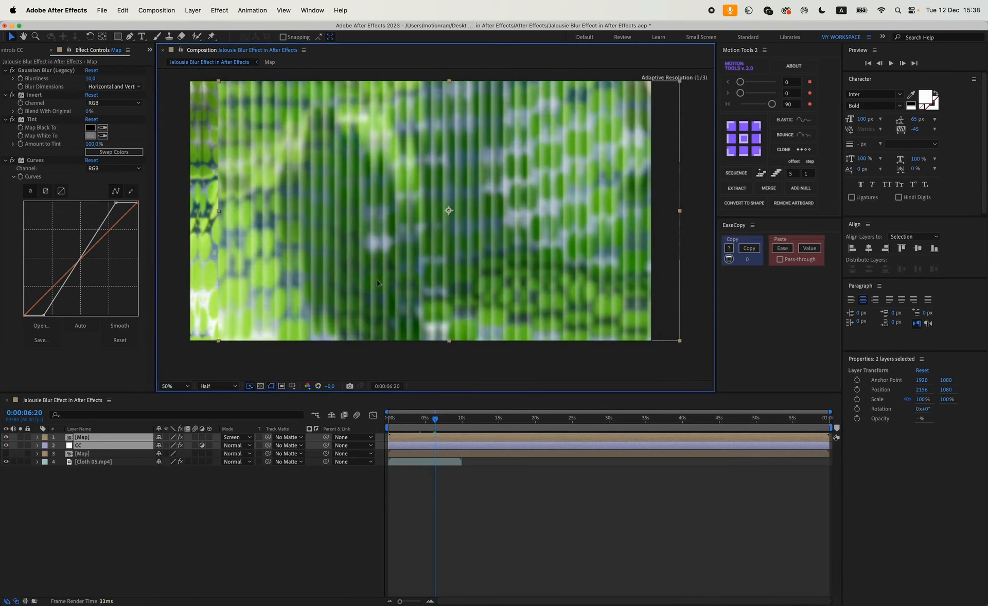
{"action": "left_click", "coordinate": [93, 493]}
{"action": "left_click", "coordinate": [82, 446]}
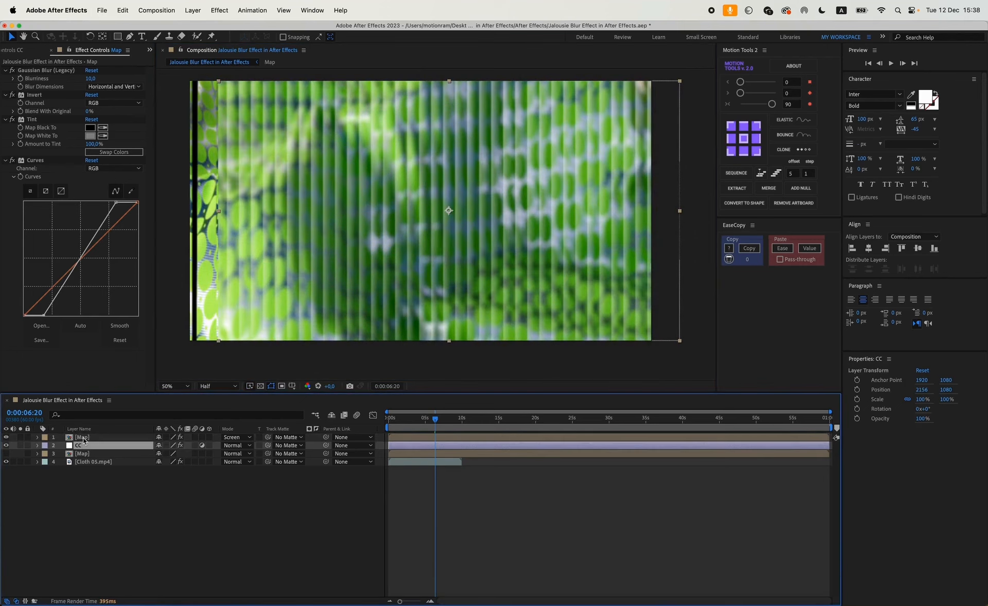
{"action": "left_click", "coordinate": [84, 438], "text": "shift"}
{"action": "left_click_drag", "start_coordinate": [299, 305], "coordinate": [505, 307]}
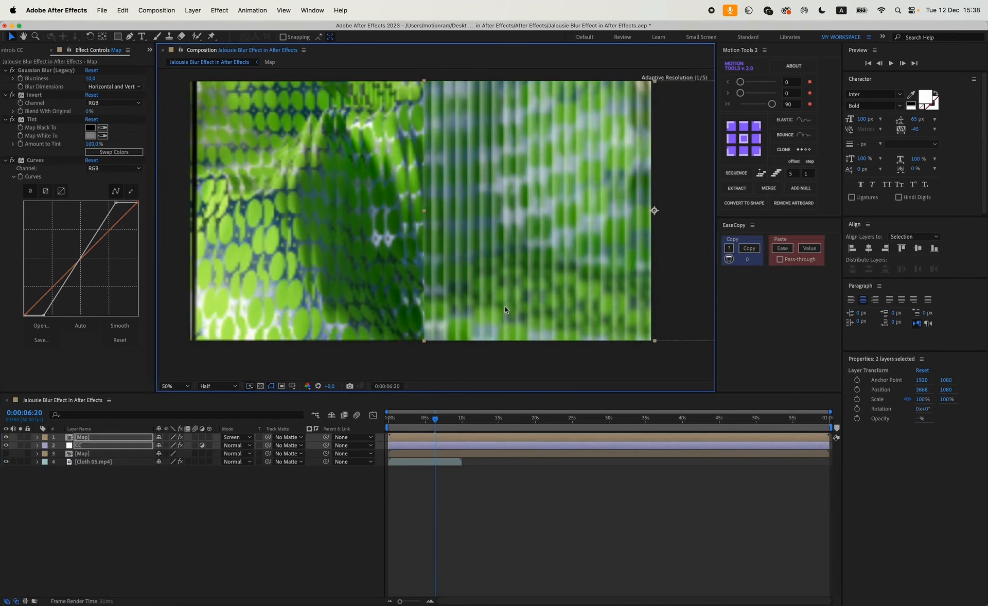
{"action": "left_click", "coordinate": [411, 514]}
- Duplicate the Cloth 05.mp4 layer and draw a rectangular mask over the left half of the frame on the copy
{"action": "left_click", "coordinate": [82, 462]}
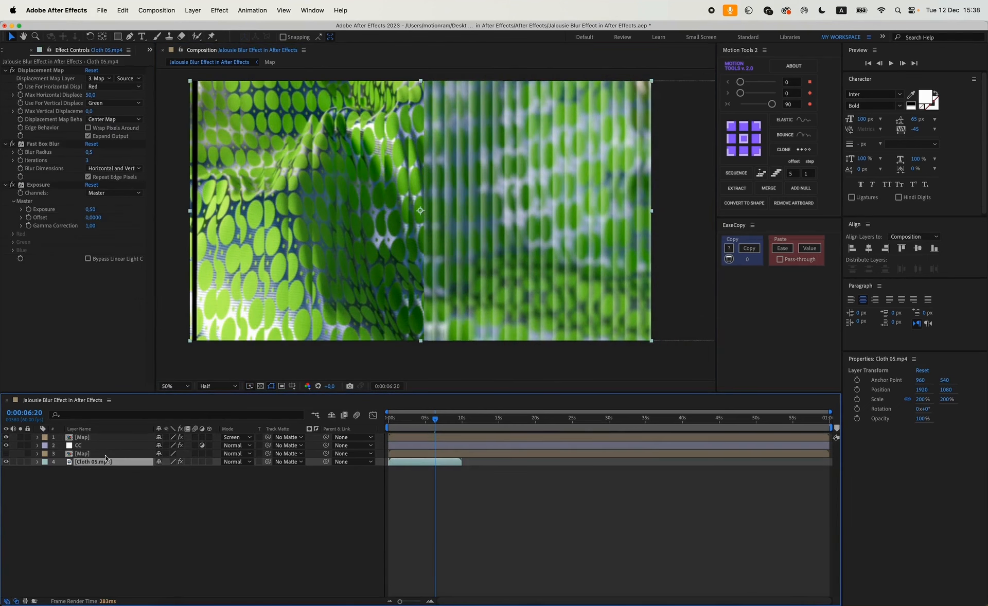
{"action": "key", "text": "super+d"}
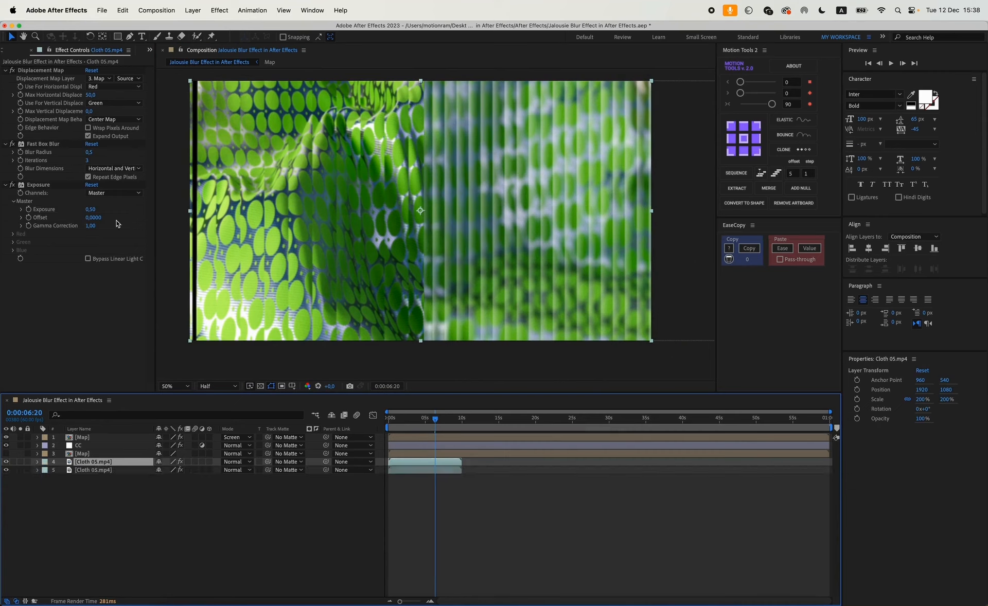
{"action": "left_click", "coordinate": [117, 36]}
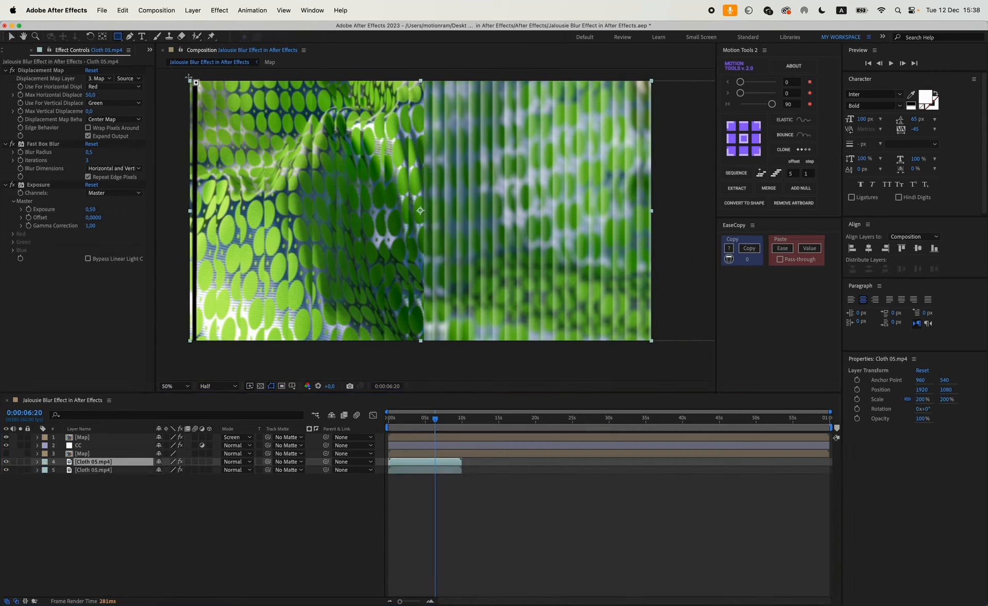
{"action": "left_click_drag", "start_coordinate": [180, 74], "coordinate": [424, 352]}
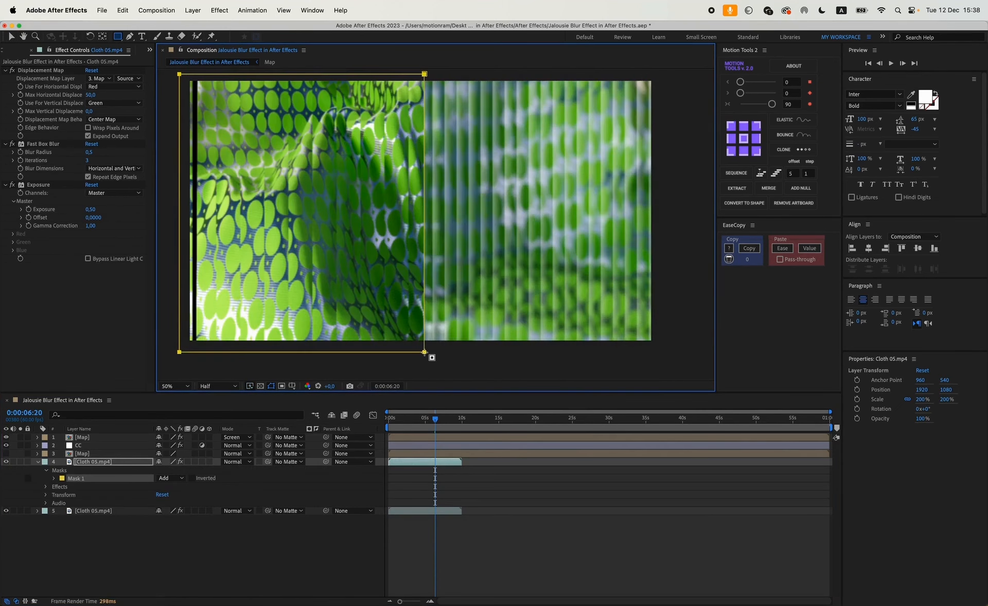
- Delete the Displacement Map and Fast Box Blur effects from the masked Cloth 05.mp4 copy and scrub the timeline to compare both halves
{"action": "left_click", "coordinate": [112, 464]}
{"action": "left_click", "coordinate": [32, 71]}
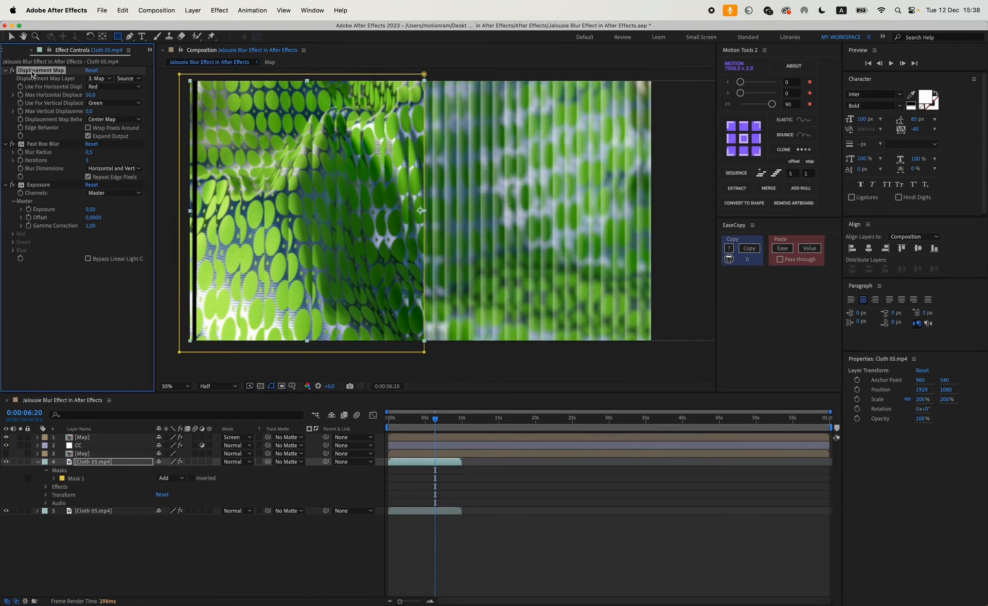
{"action": "left_click", "coordinate": [26, 144], "text": "shift"}
{"action": "left_click", "coordinate": [31, 186], "text": "shift"}
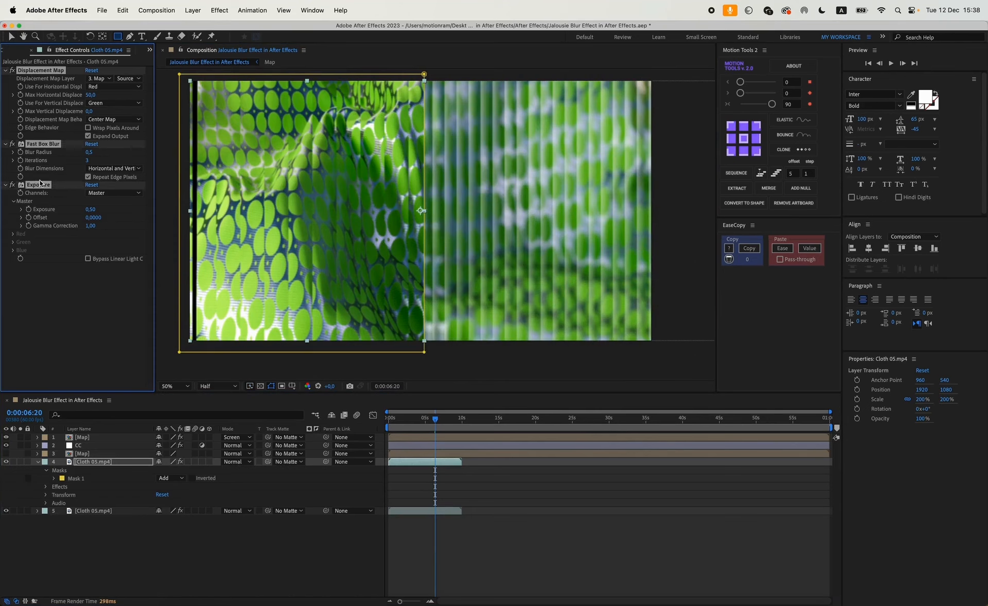
{"action": "left_click", "coordinate": [42, 186], "text": "shift"}
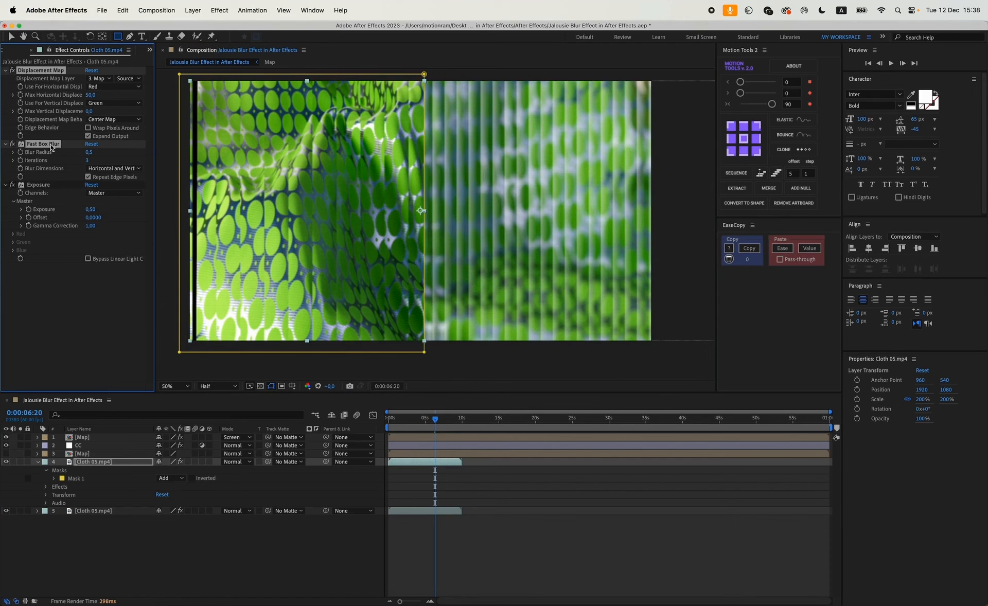
{"action": "key", "text": "Delete"}
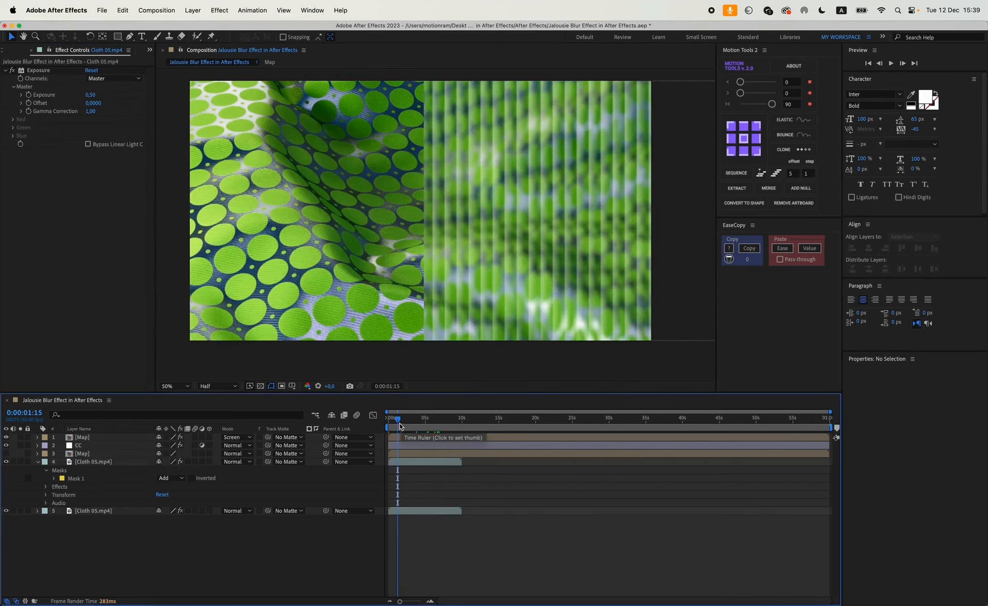
{"action": "left_click_drag", "start_coordinate": [398, 424], "coordinate": [417, 425]}
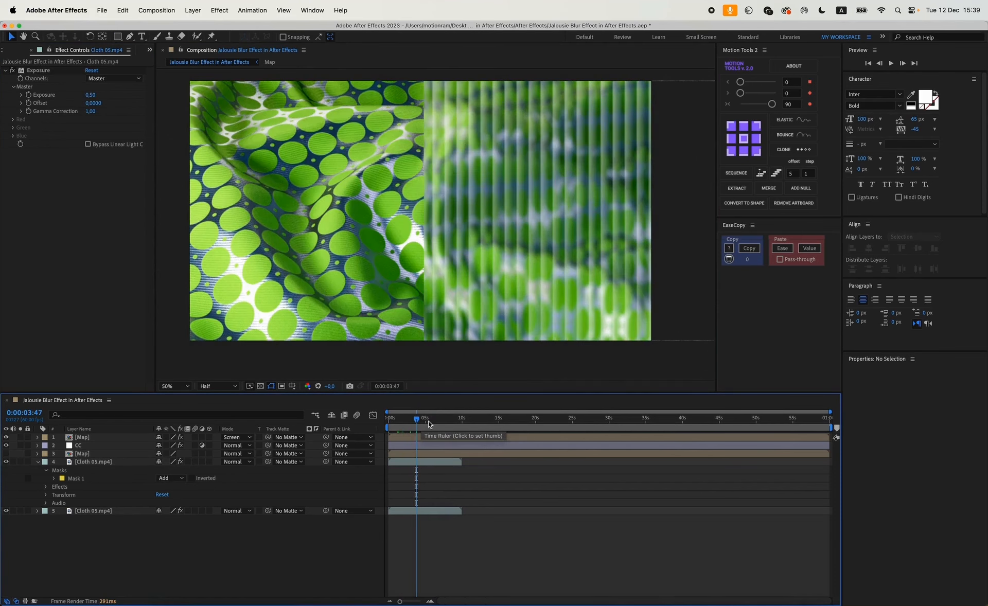
{"action": "left_click_drag", "start_coordinate": [430, 424], "coordinate": [435, 424]}
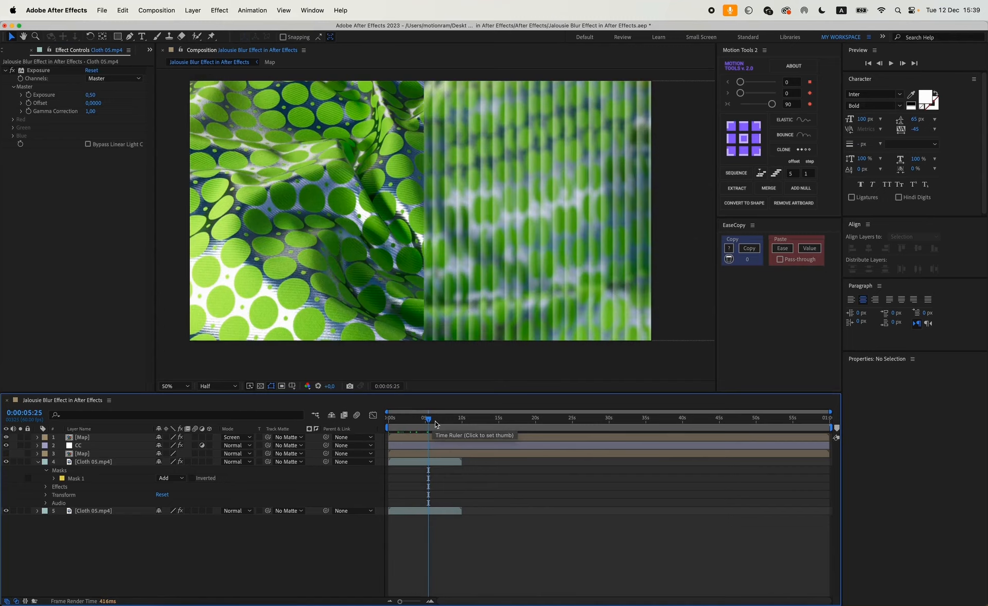